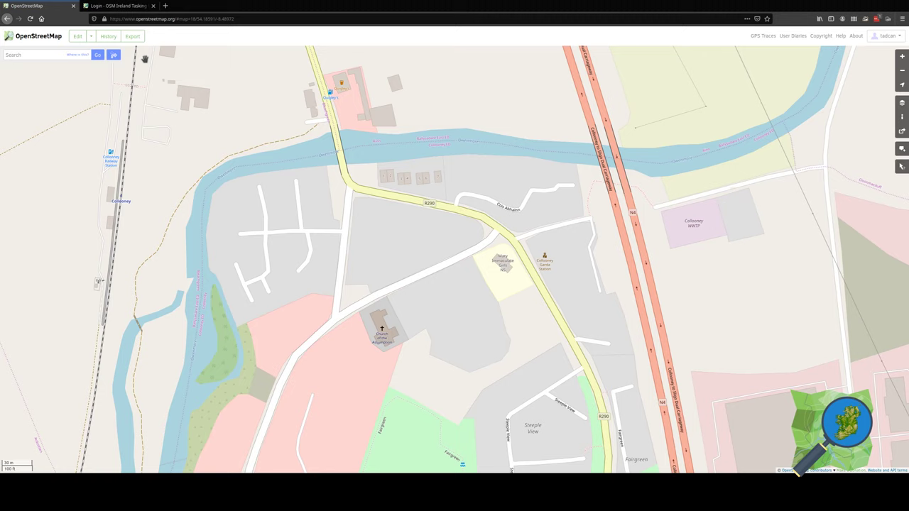
Launch the in-browser iD editor and zoom in on the housing estate beside the R290.
left_click(92, 41)
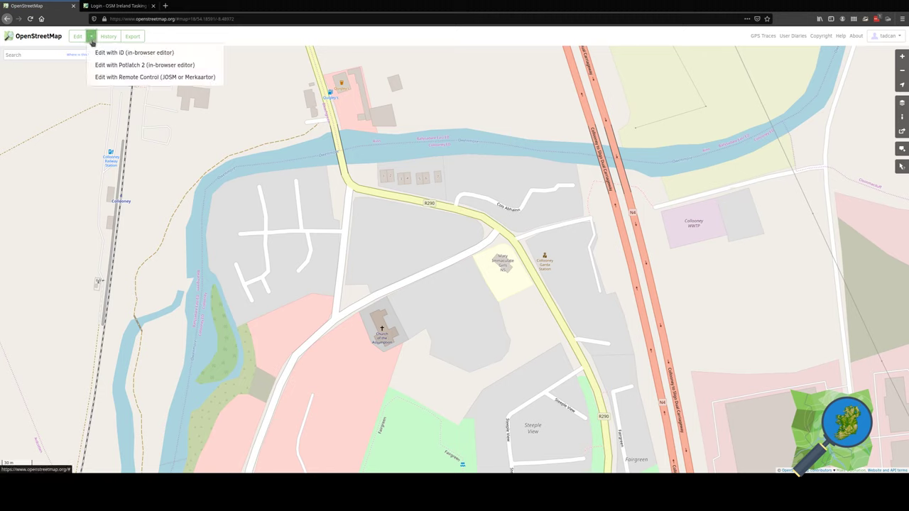
left_click(185, 54)
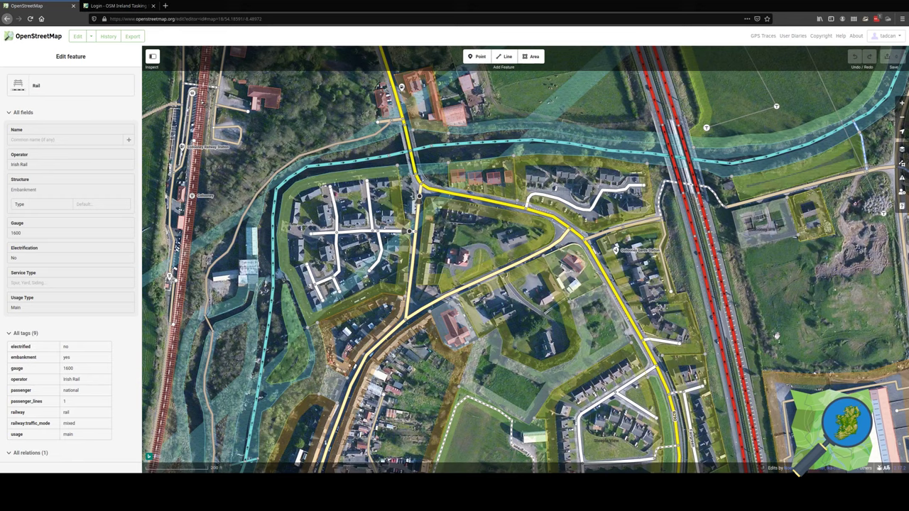
key("Escape")
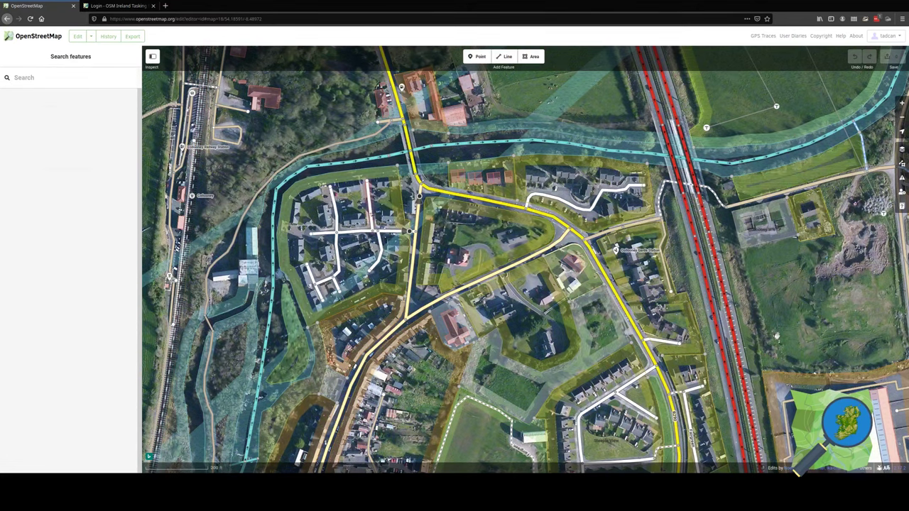
scroll(361, 205, "up", 5)
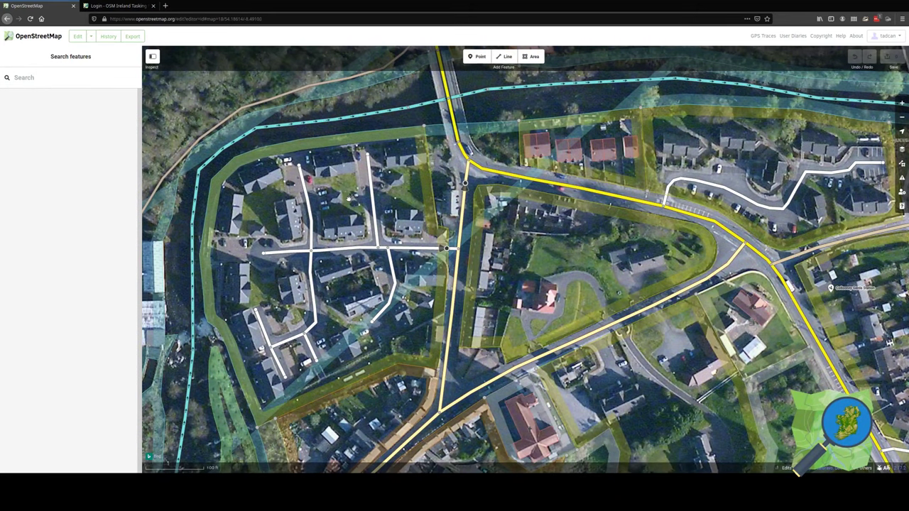
scroll(347, 200, "up", 3)
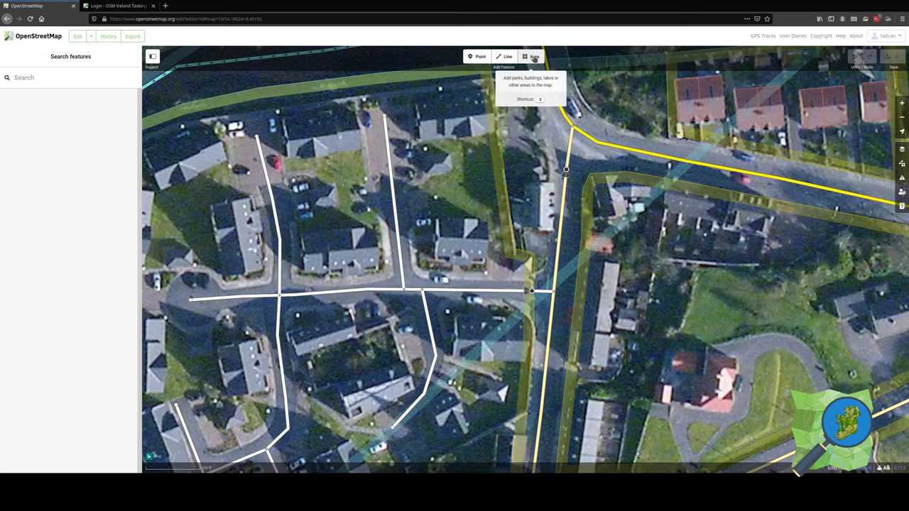
left_click(560, 103)
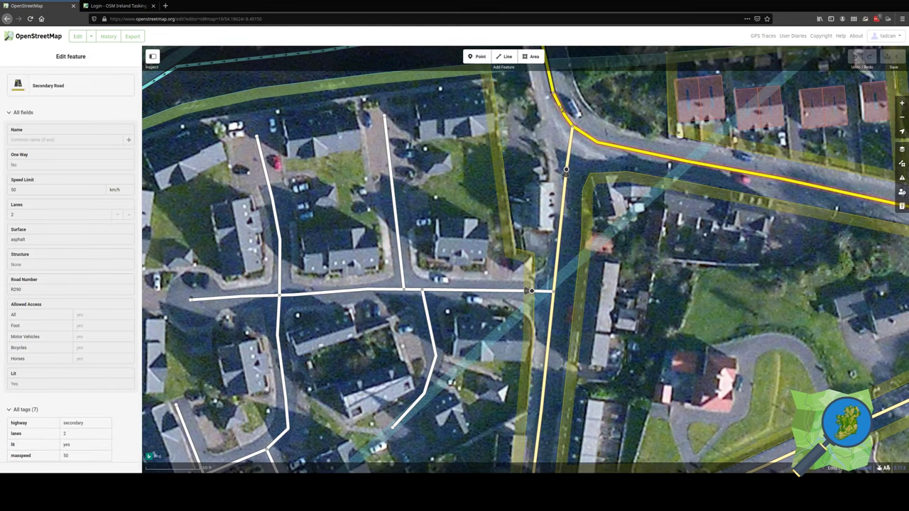
key("Escape")
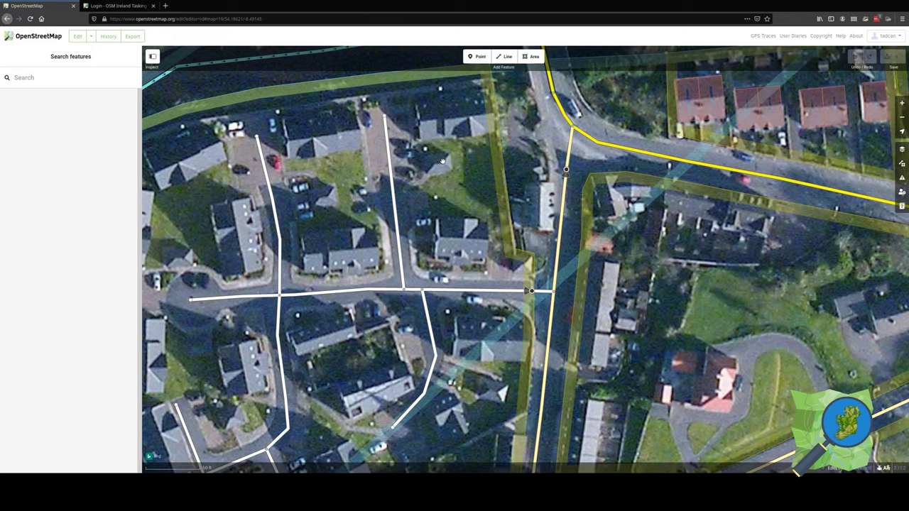
scroll(442, 162, "down", 2)
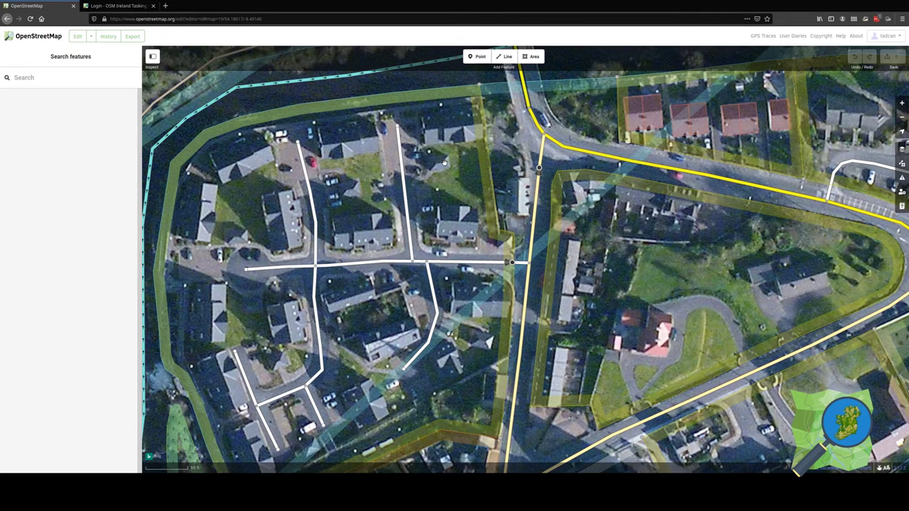
scroll(443, 162, "up", 2)
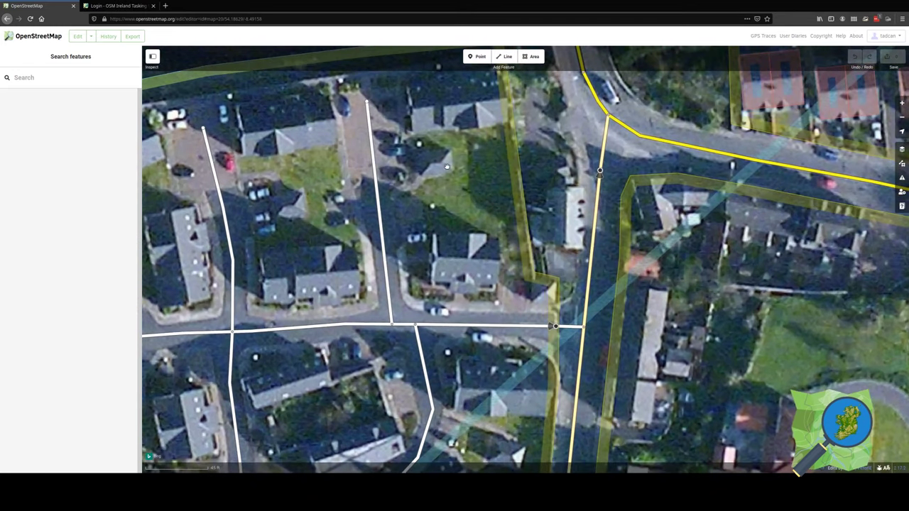
scroll(462, 174, "up", 1)
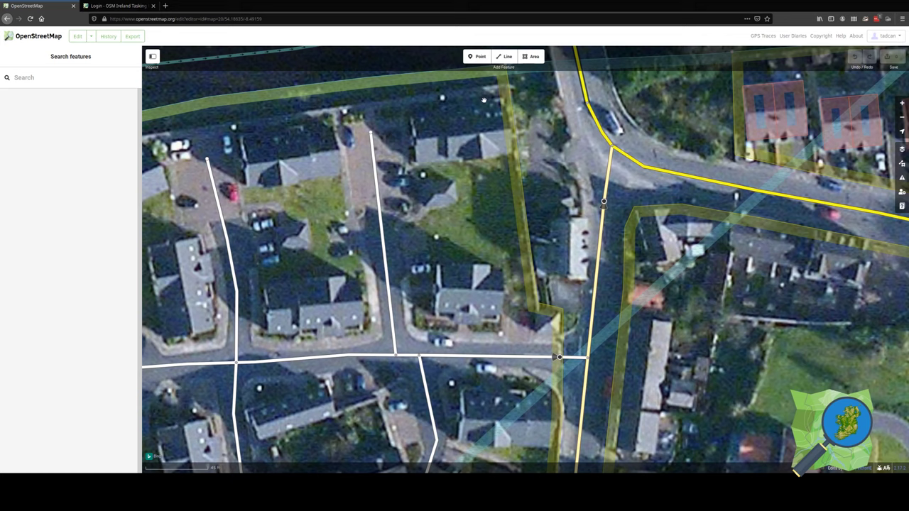
Trace the small back-garden building as a four-cornered area.
left_click(532, 58)
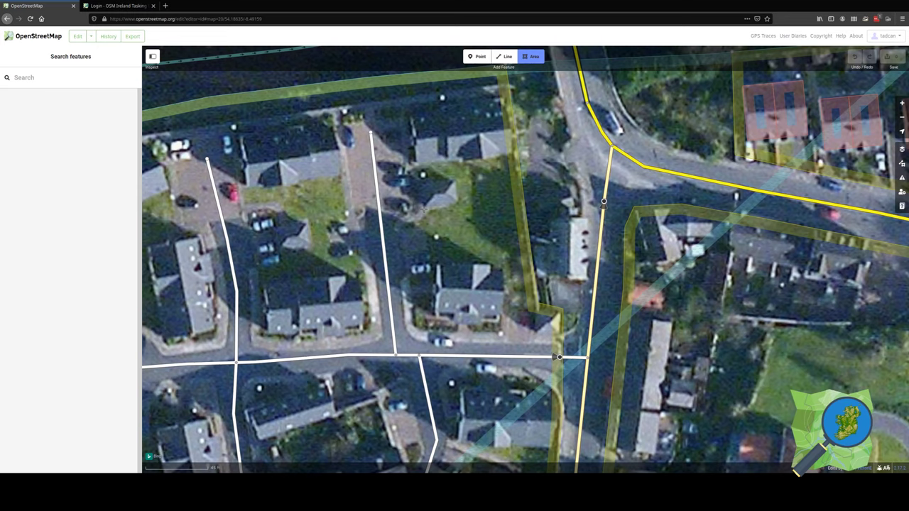
left_click(424, 208)
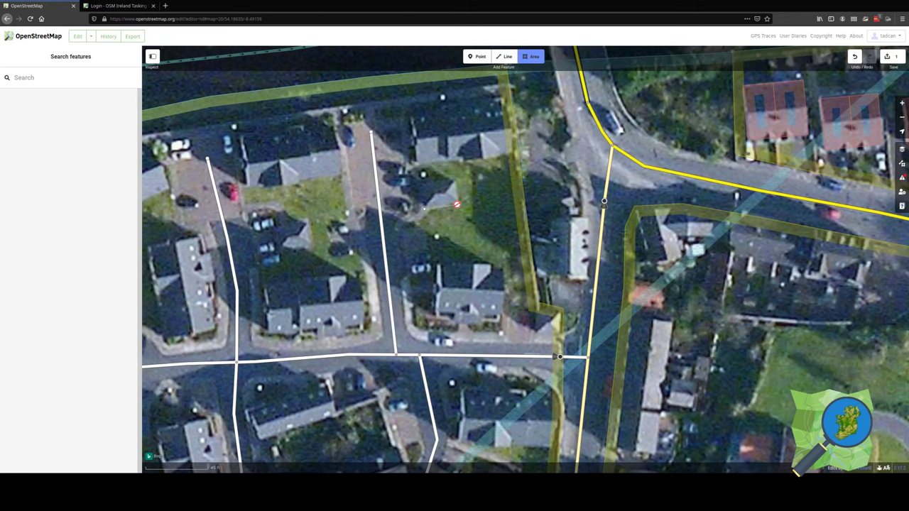
left_click(457, 204)
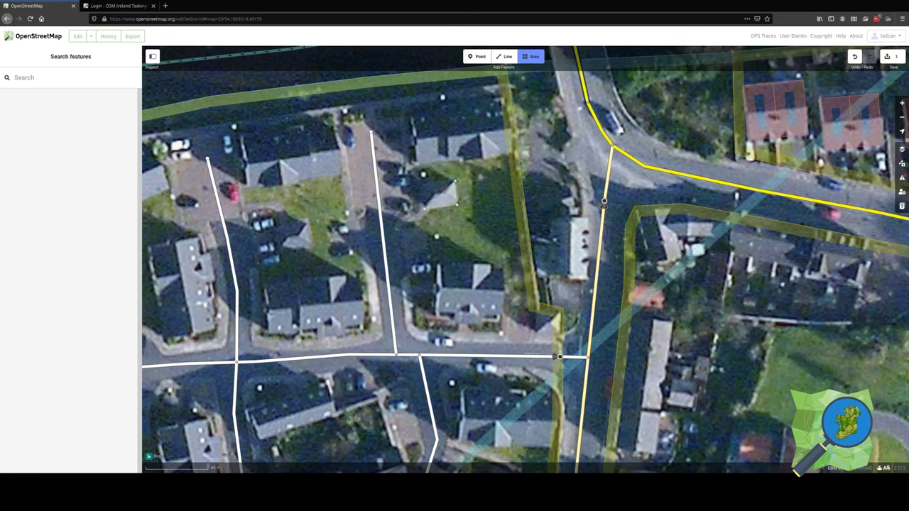
left_click(455, 181)
left_click(423, 183)
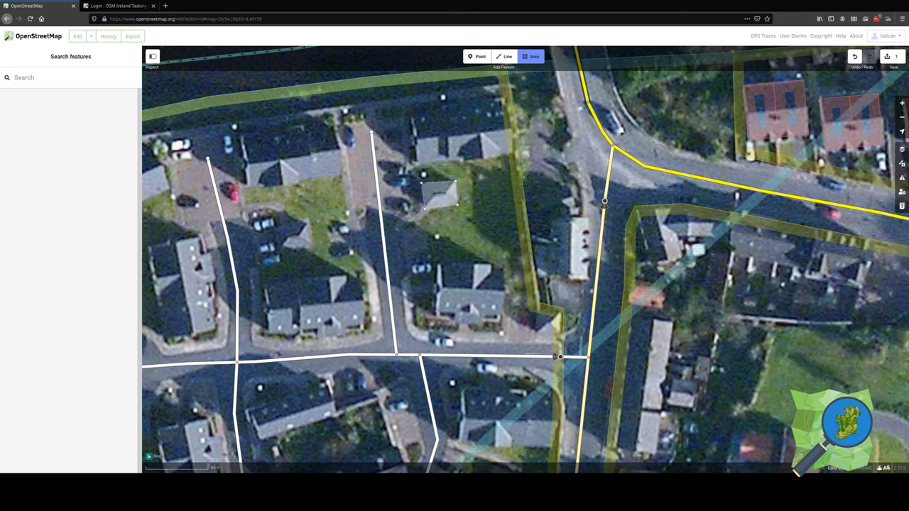
left_click(425, 208)
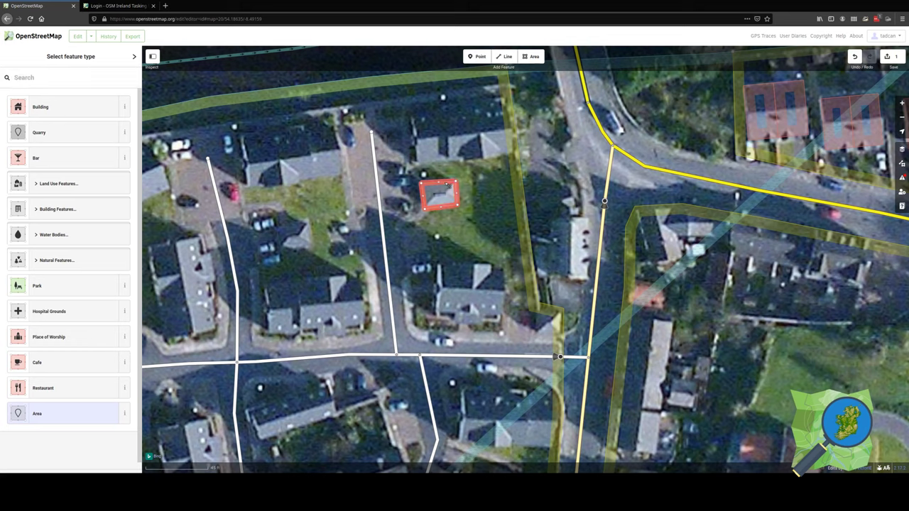
Square the new outline's corners and reselect it.
right_click(449, 186)
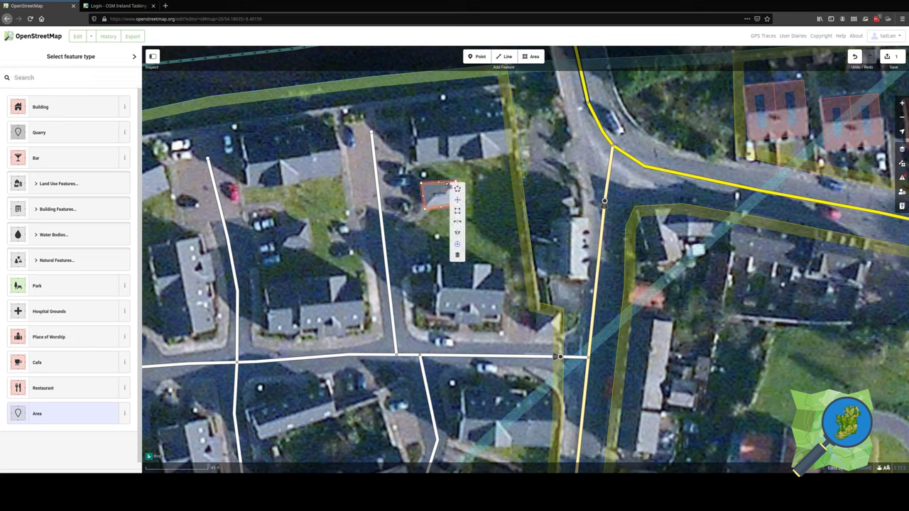
left_click(458, 211)
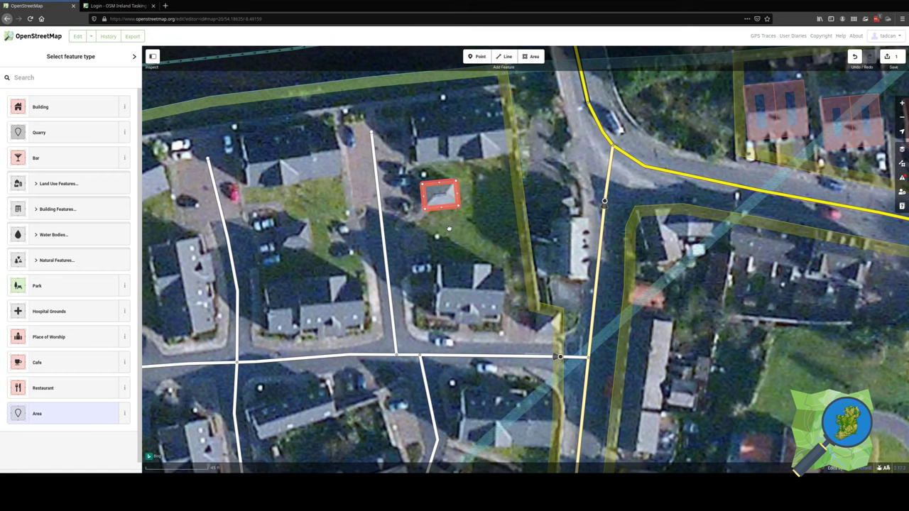
left_click(450, 227)
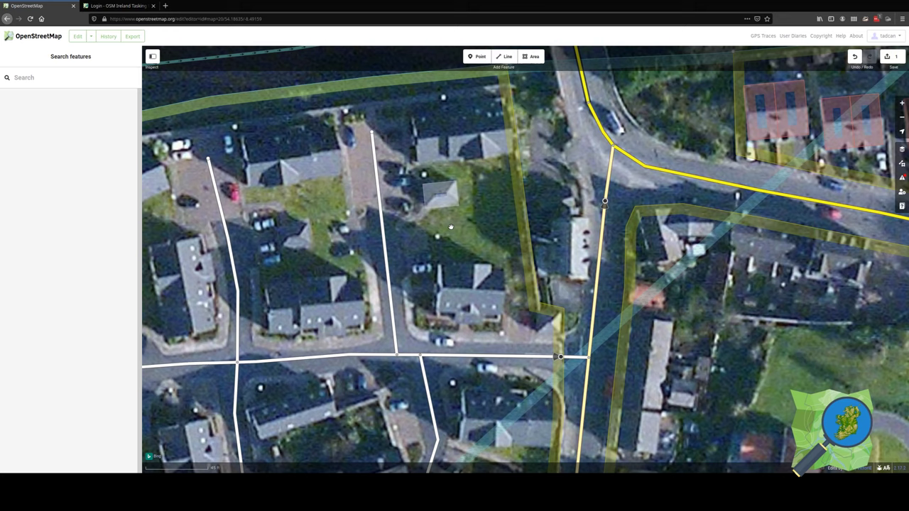
left_click(444, 206)
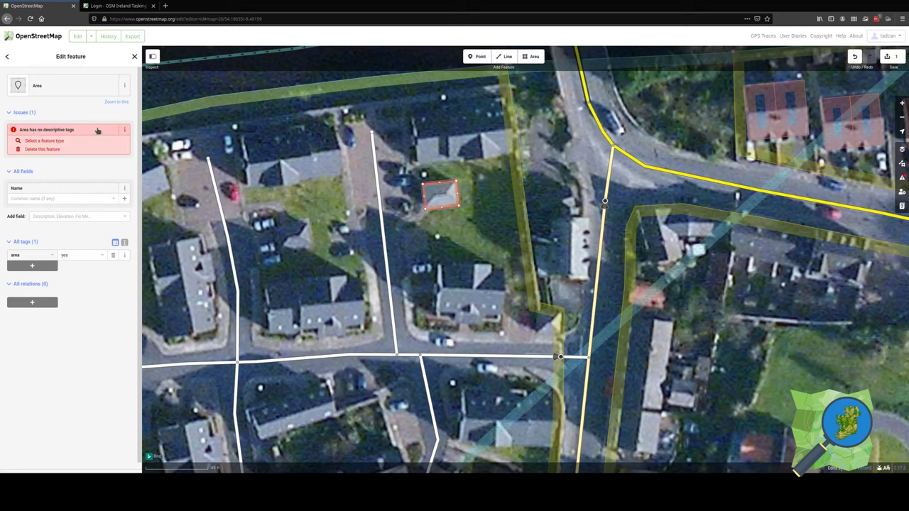
left_click(899, 178)
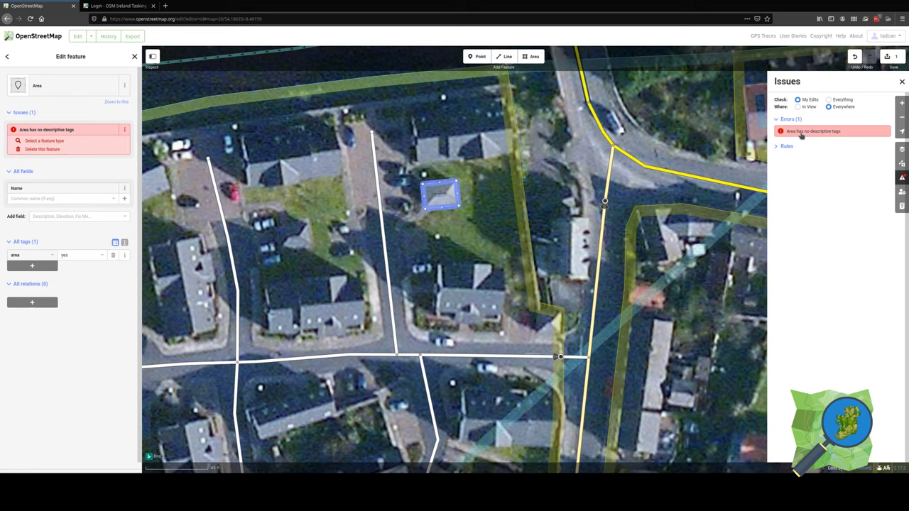
key("i")
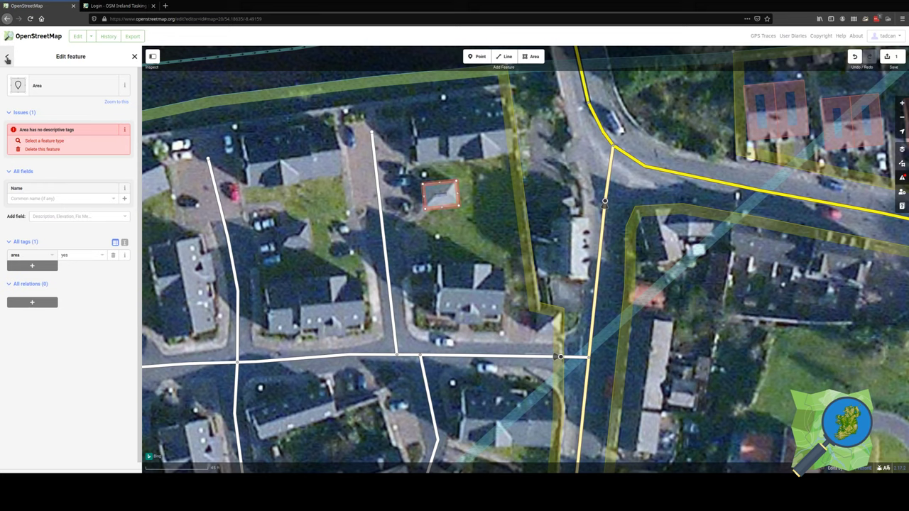
Apply the Building preset to the garden outline and confirm building=yes in the text tag view.
left_click(7, 58)
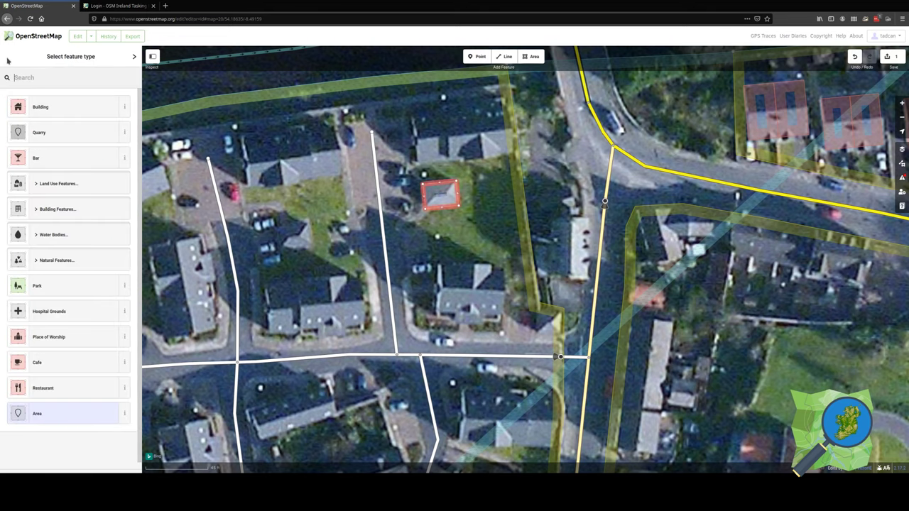
left_click(40, 107)
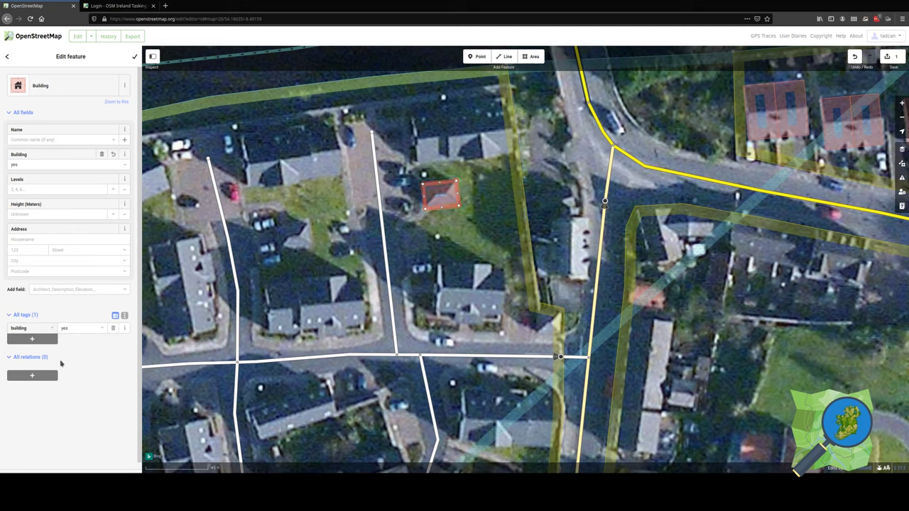
left_click(124, 316)
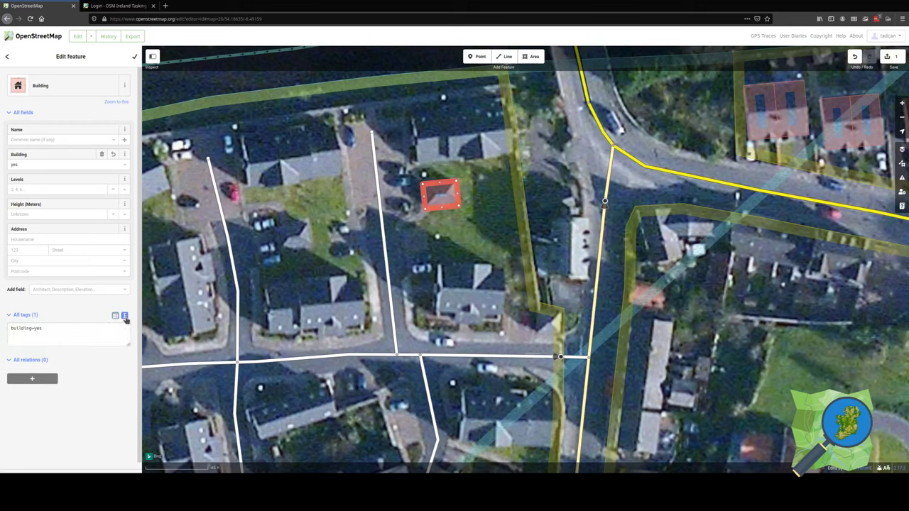
left_click(95, 329)
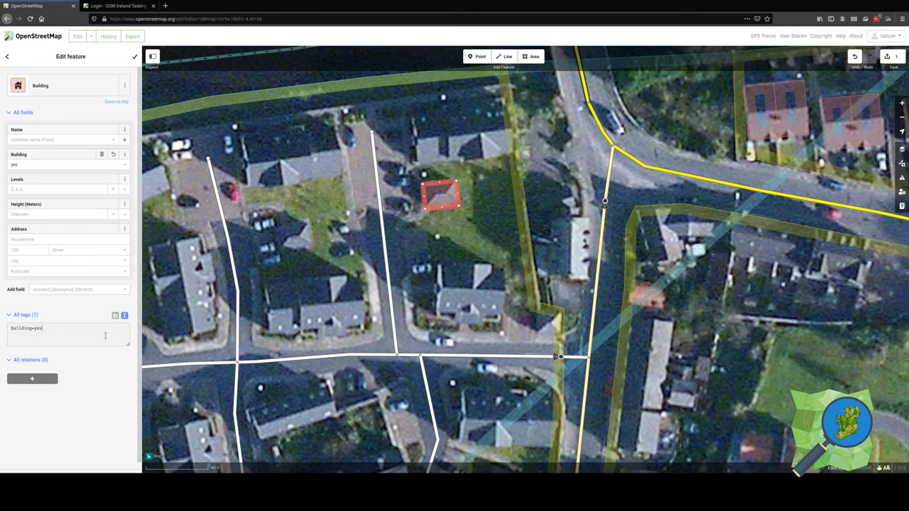
left_click(95, 381)
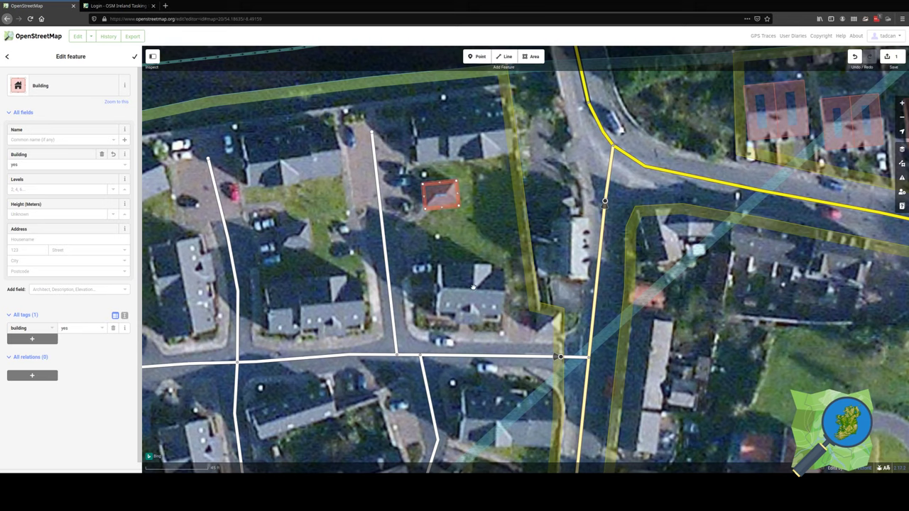
Trace the larger grey house south of the small red-roofed building as a closed area.
left_click(534, 57)
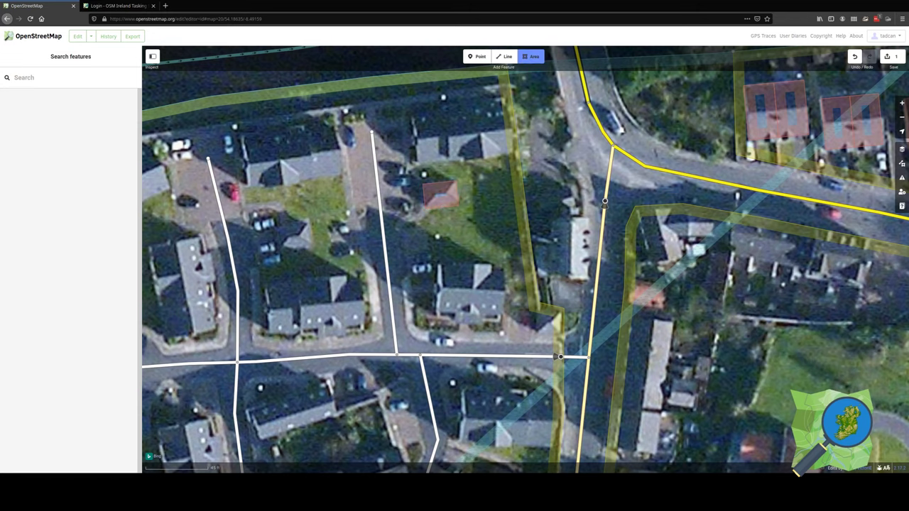
left_click(438, 266)
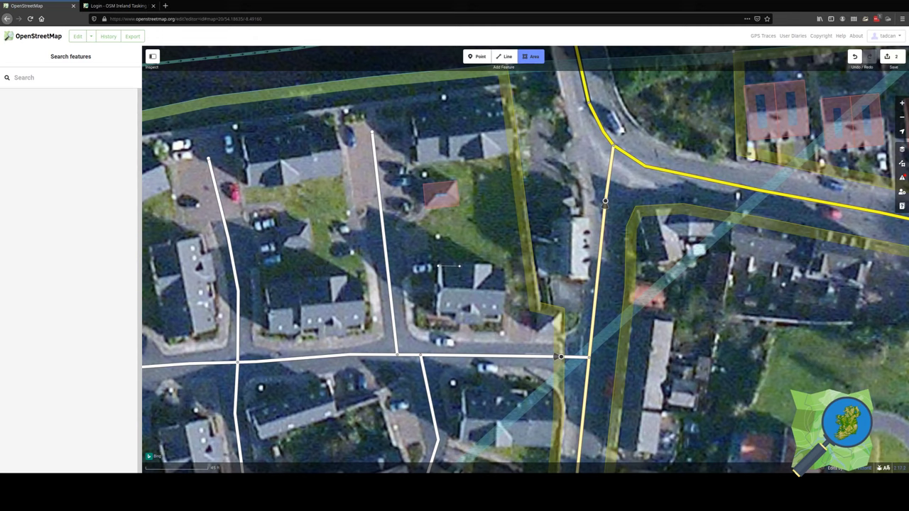
left_click(463, 262)
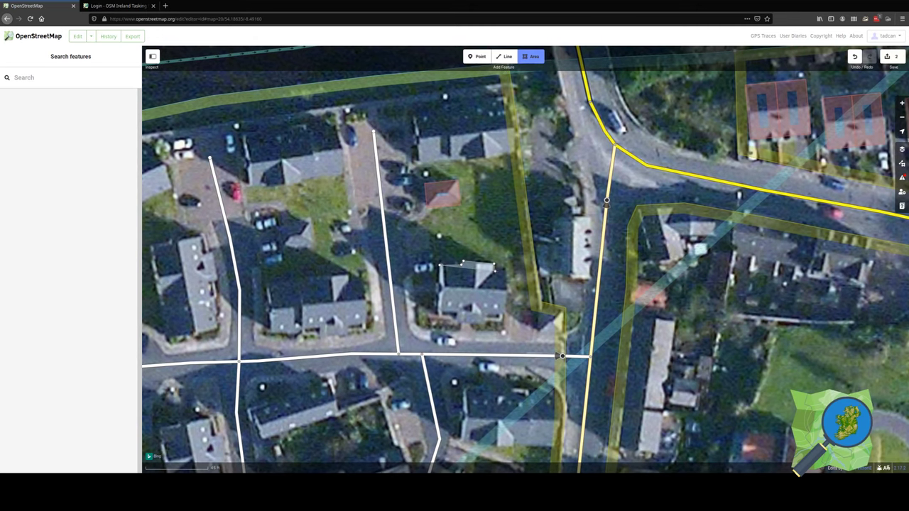
left_click(494, 264)
left_click(505, 271)
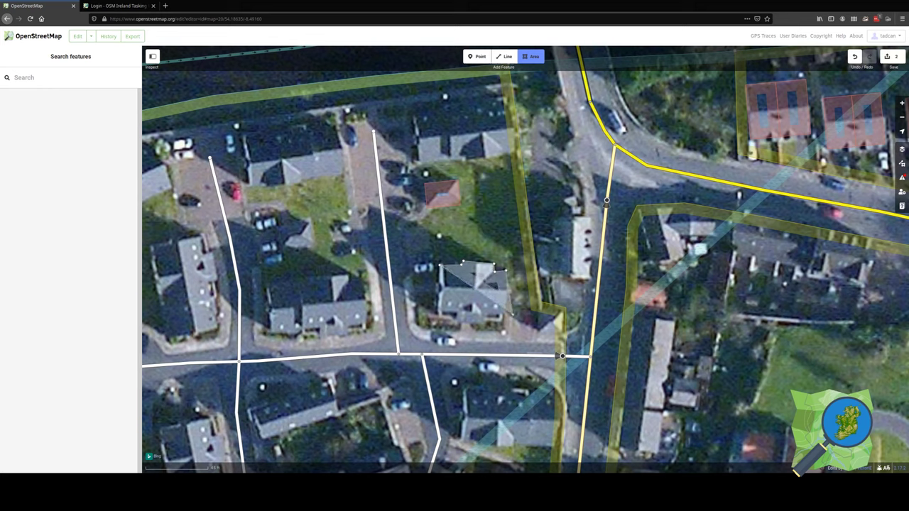
left_click(505, 317)
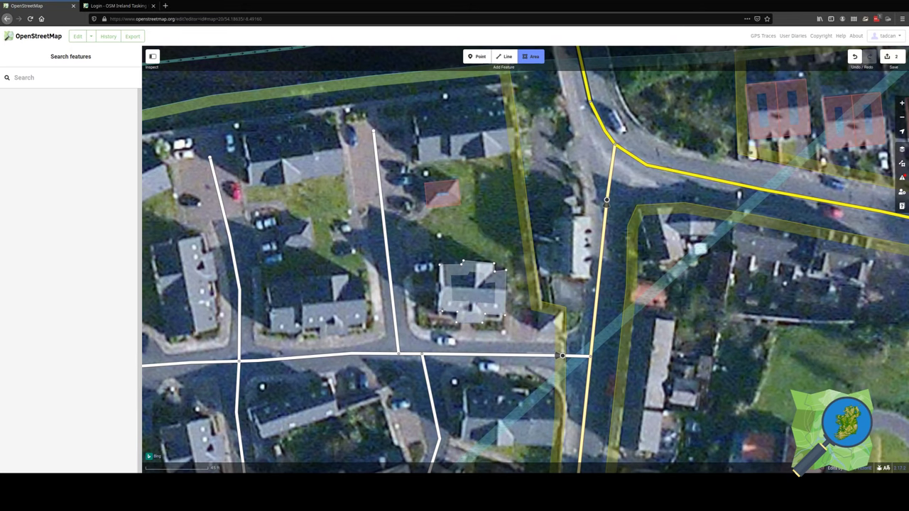
left_click(442, 320)
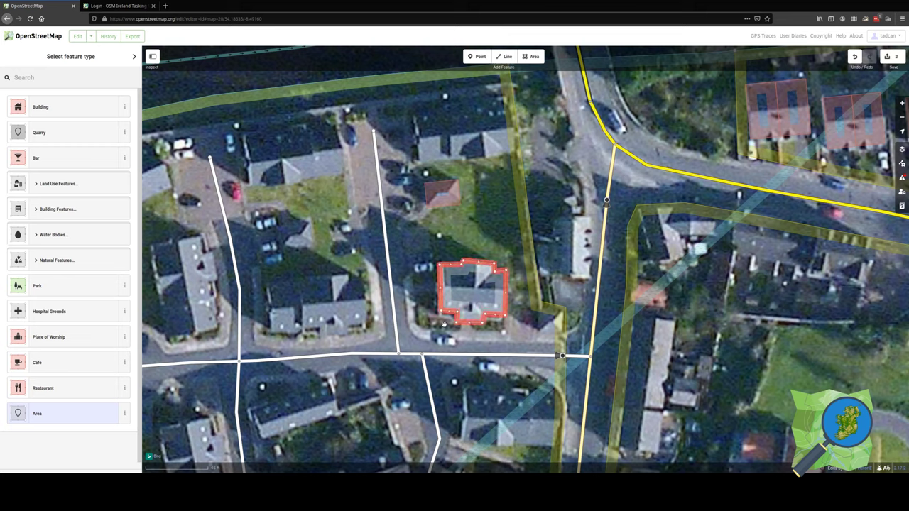
type("q")
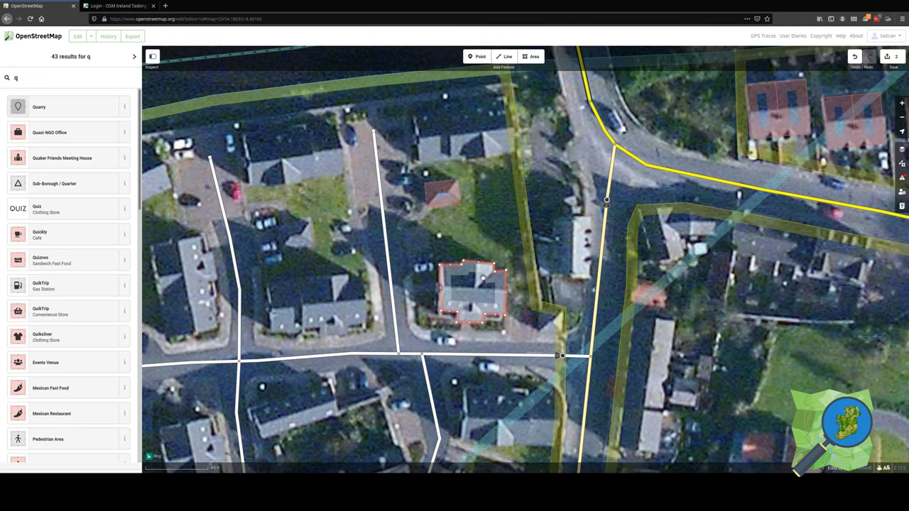
Square the grey house outline's corners with Q, then begin tracing the long northern building.
left_click(483, 277)
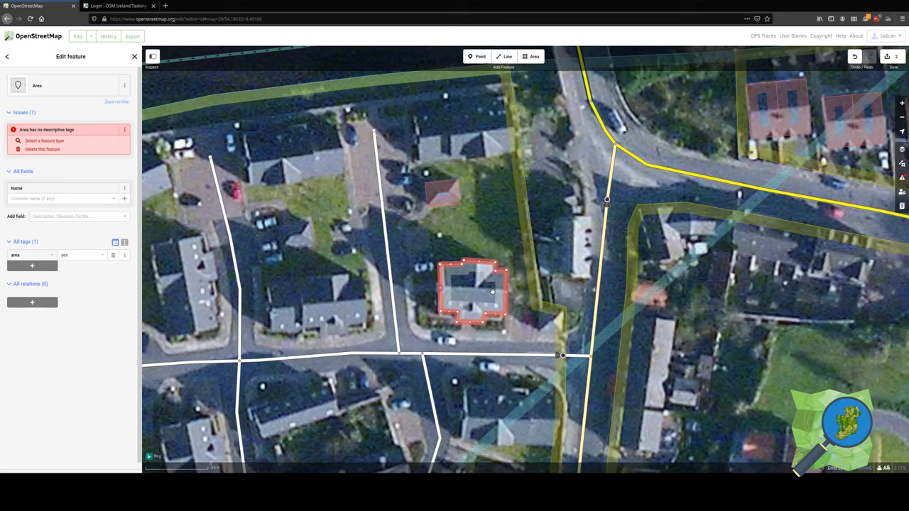
key("q")
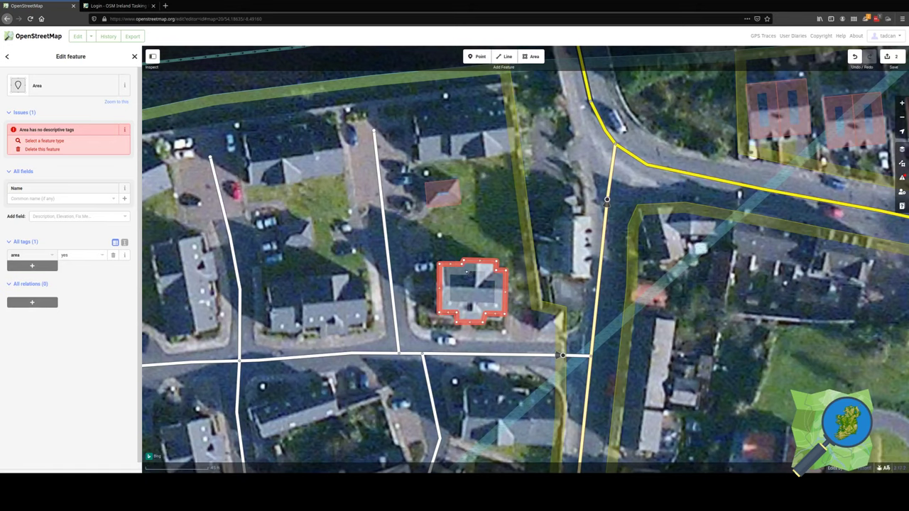
scroll(466, 271, "up", 3)
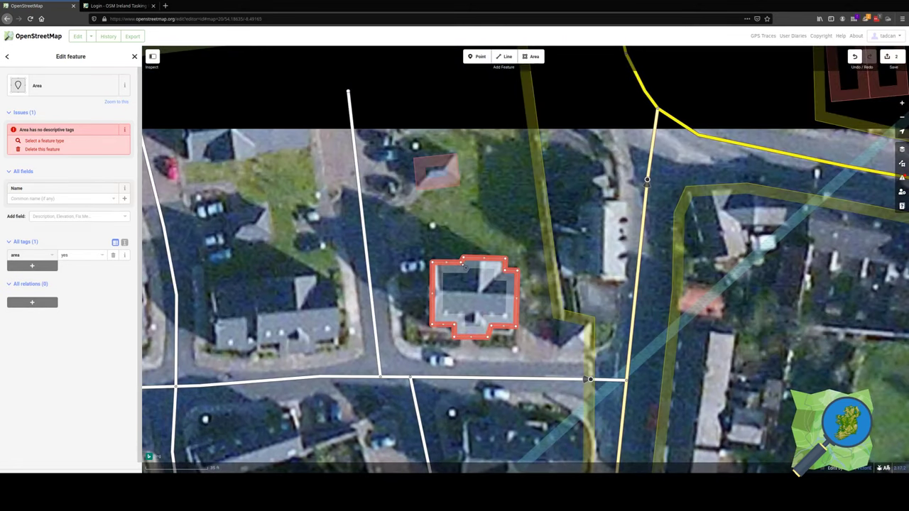
key("Escape")
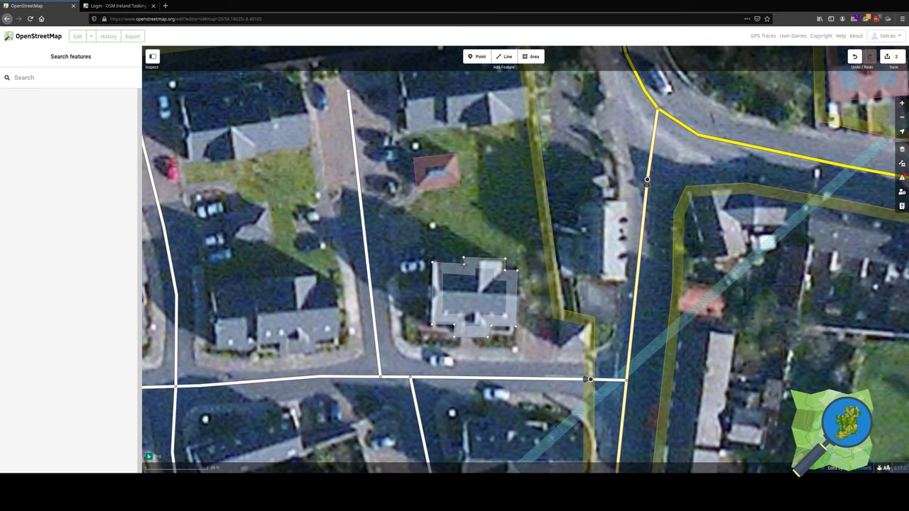
left_click(486, 267)
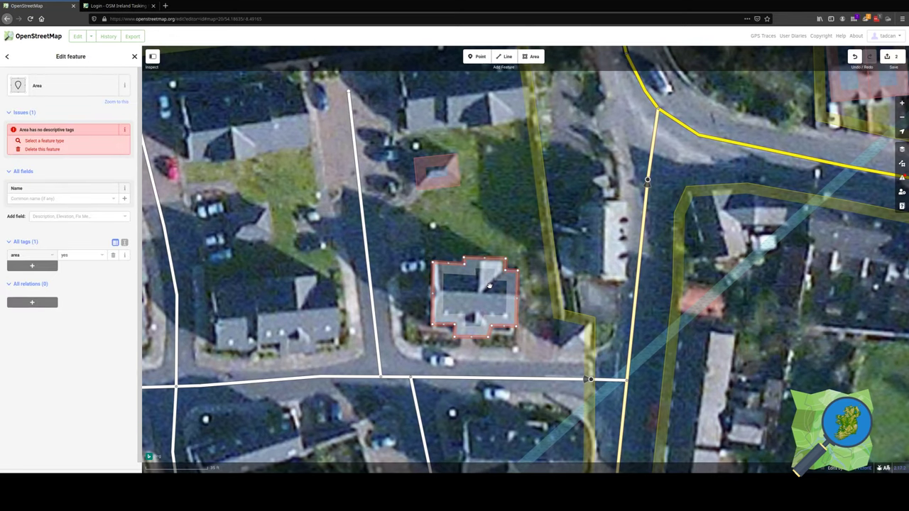
key("q")
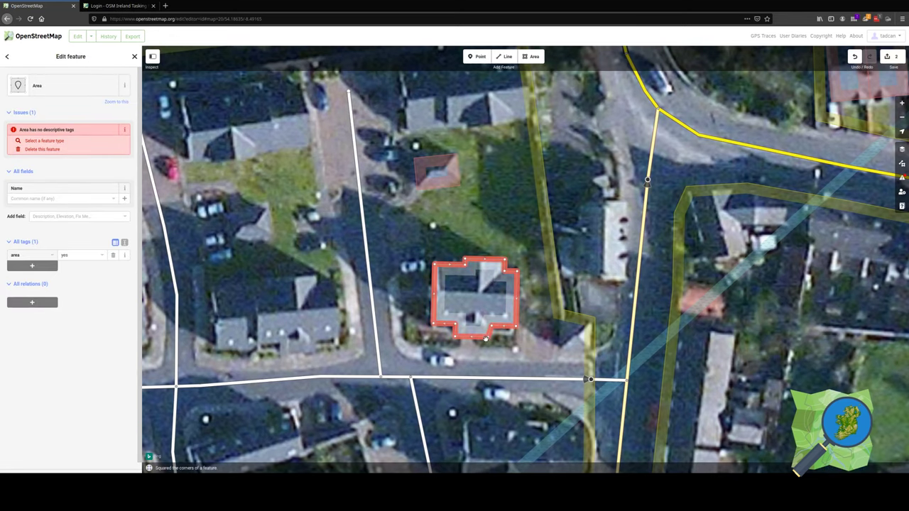
key("Escape")
left_click(492, 340)
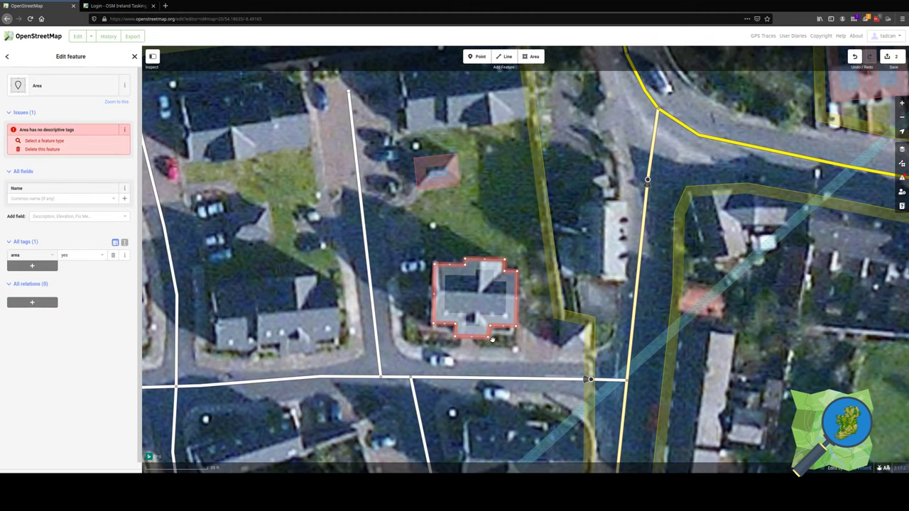
key("Escape")
left_click(487, 340)
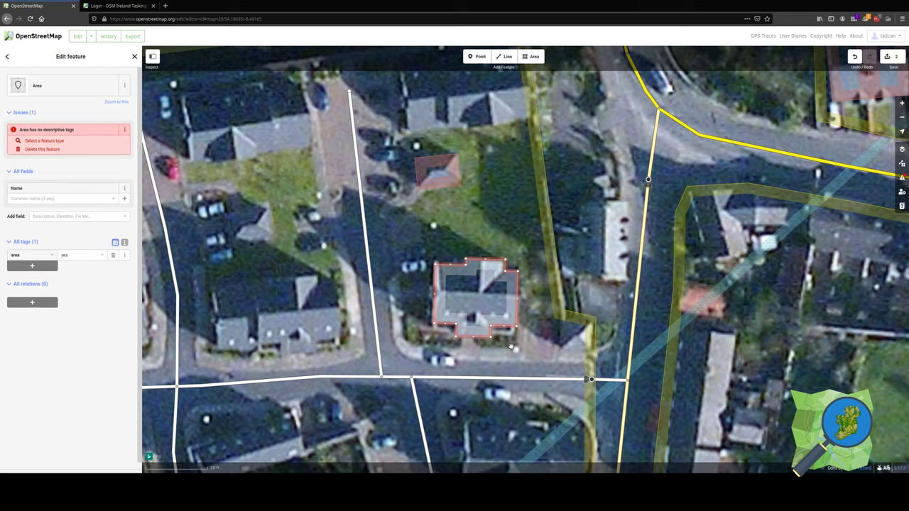
key("q")
key("Escape")
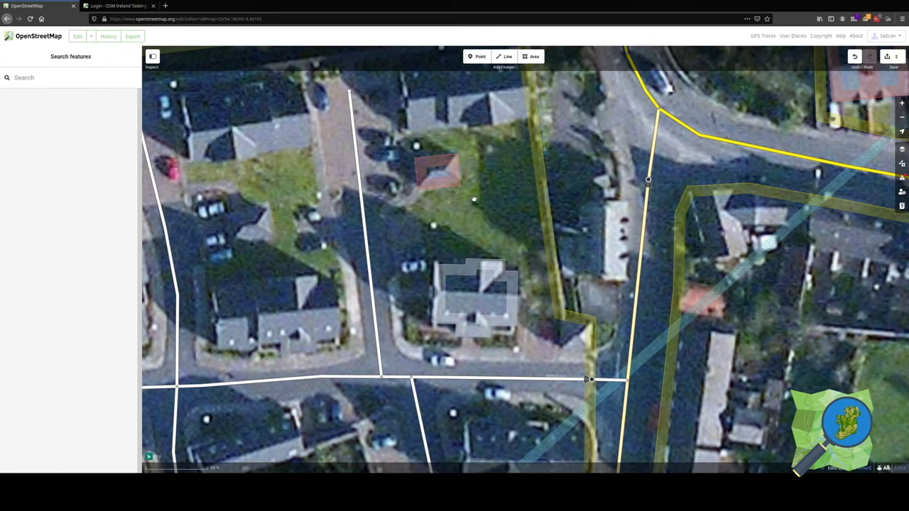
key("ctrl+shift+z")
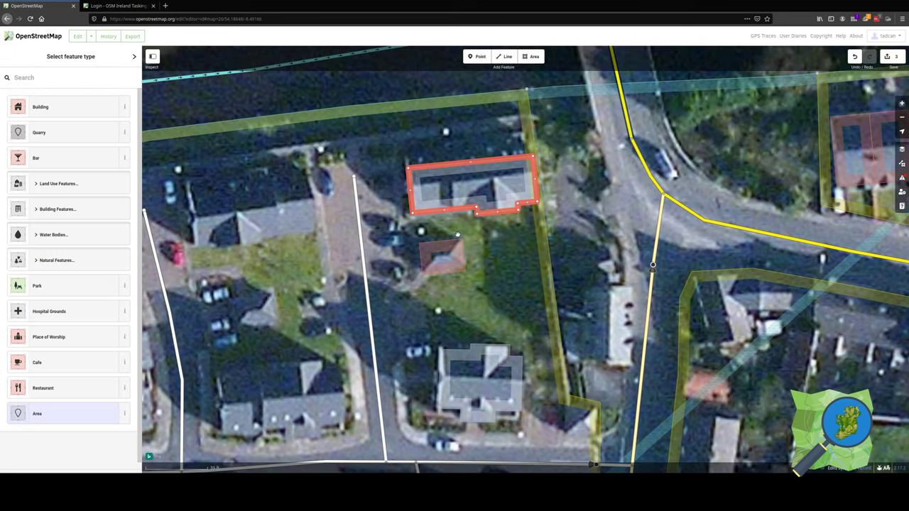
After reviewing the upload errors, tag the long northern building and the grey house as Buildings.
left_click(898, 56)
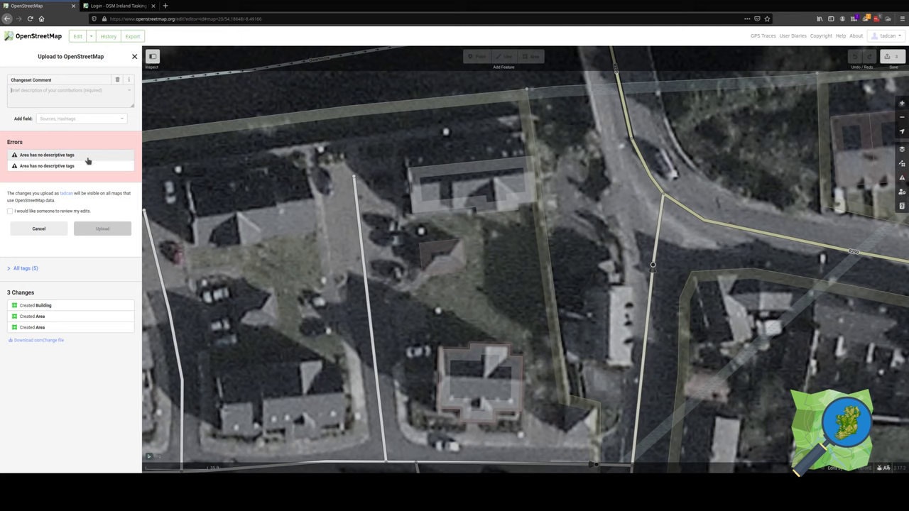
left_click(134, 57)
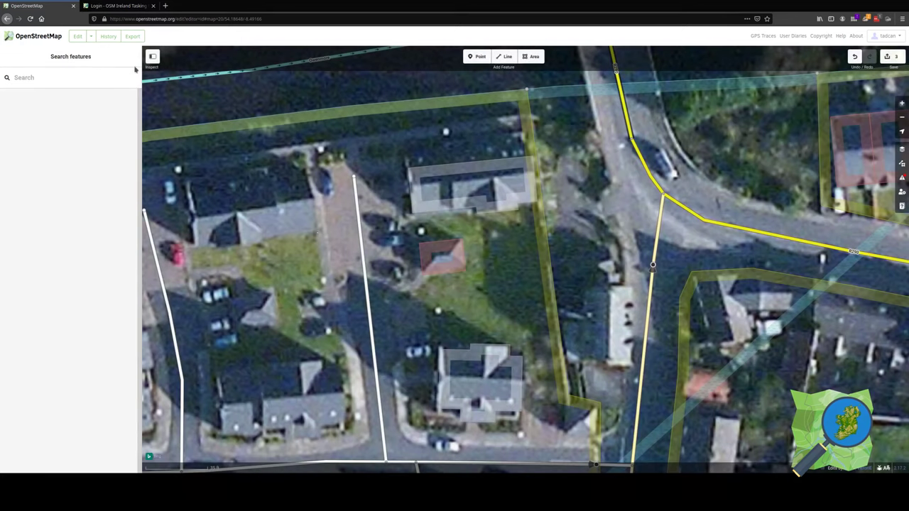
left_click(466, 210)
left_click(9, 58)
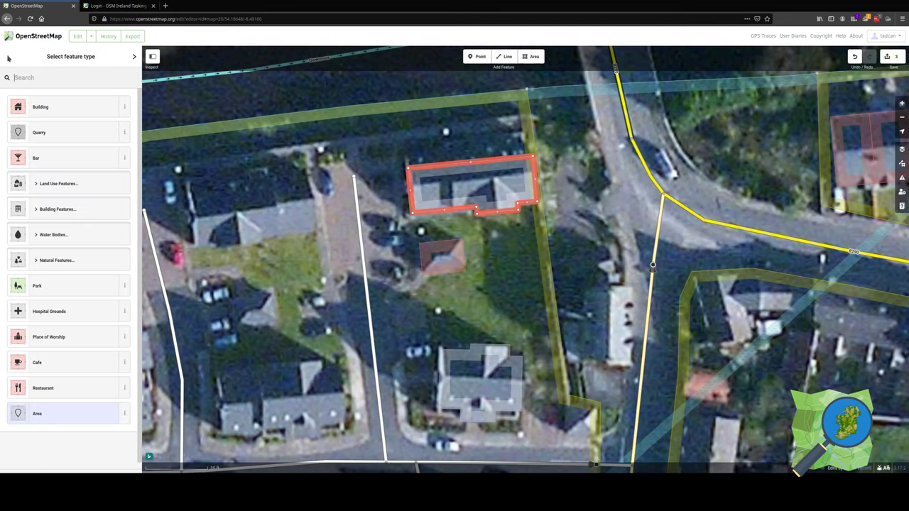
left_click(50, 110)
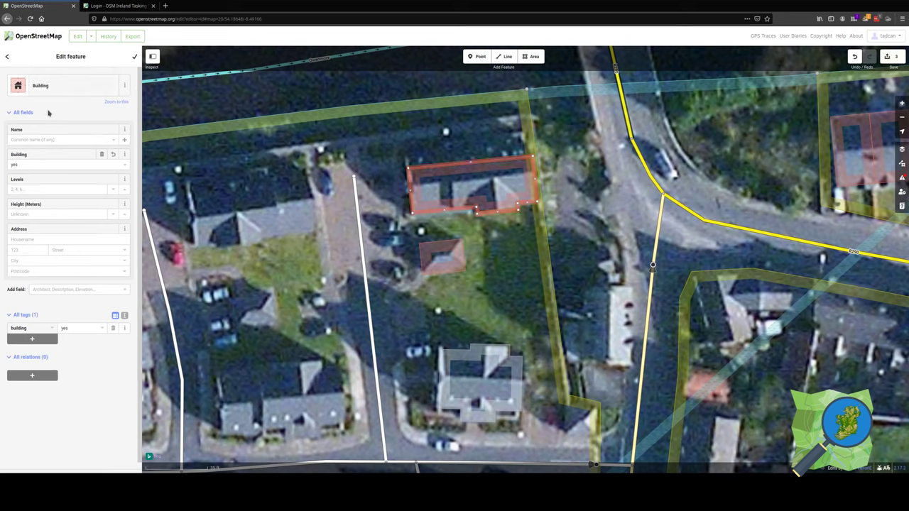
left_click(479, 355)
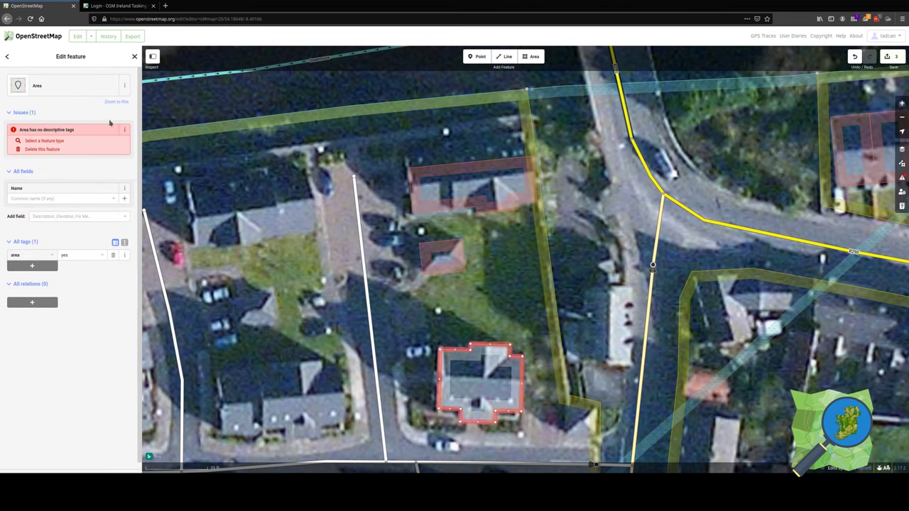
left_click(7, 57)
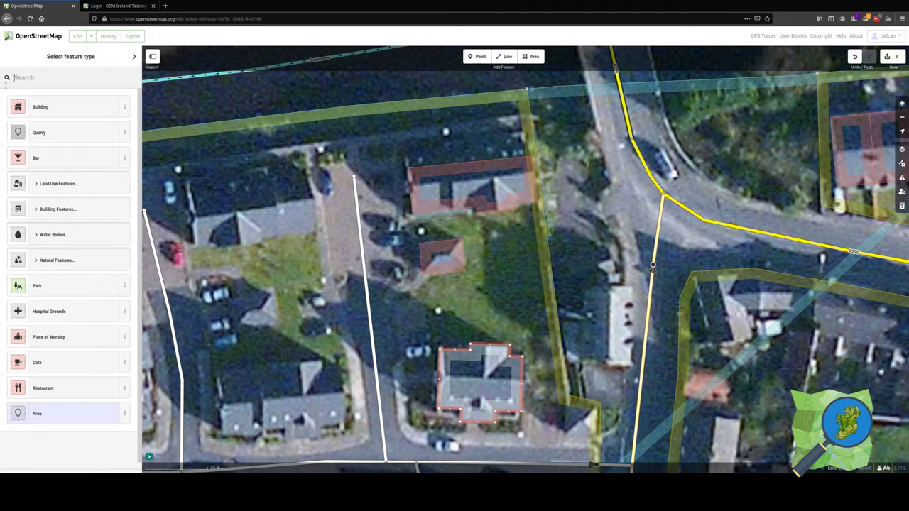
left_click(48, 111)
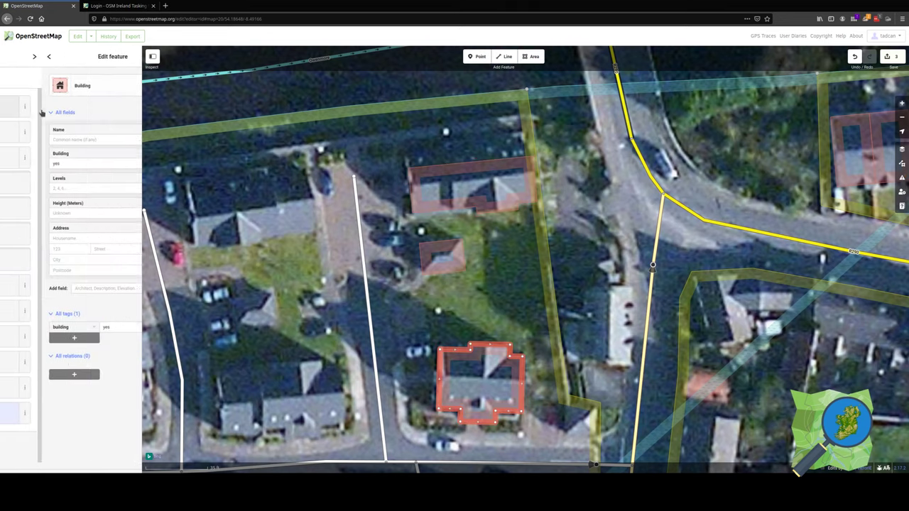
left_click(515, 277)
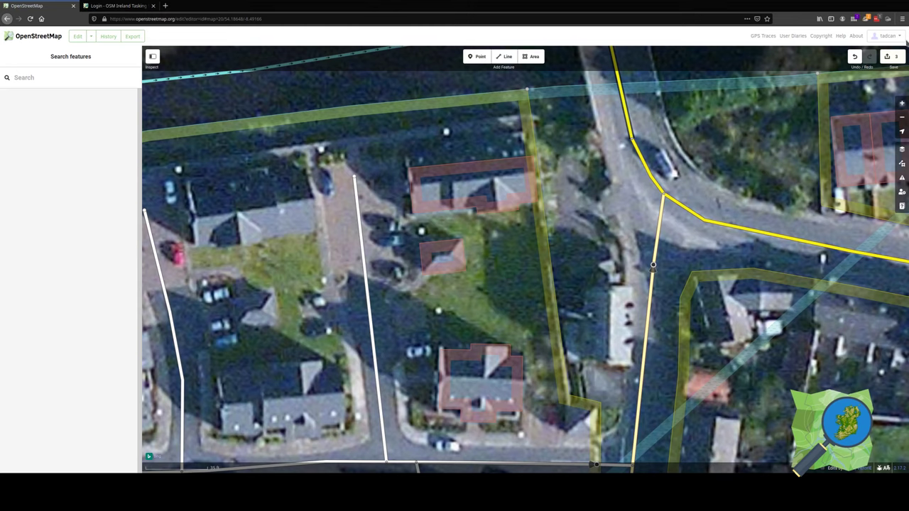
Upload the three new buildings with the changeset comment 'Added buildings' and an extra field.
left_click(890, 56)
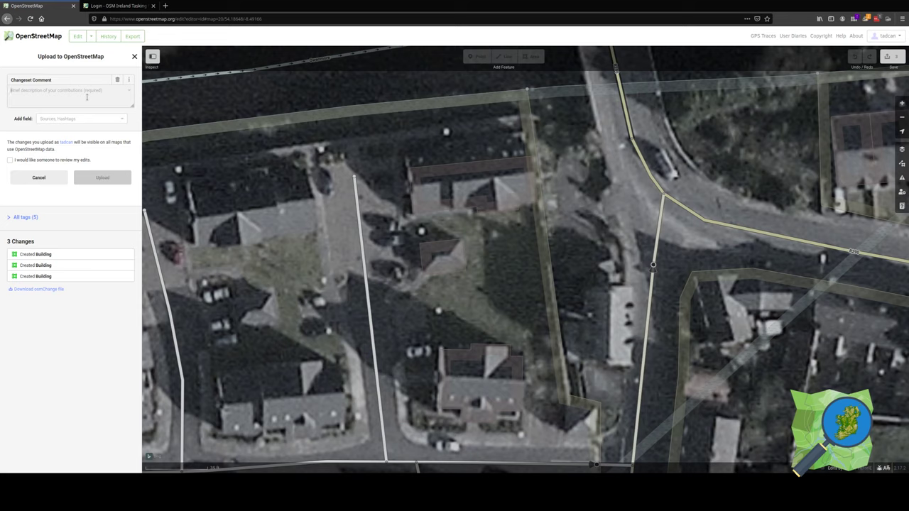
type("Added building")
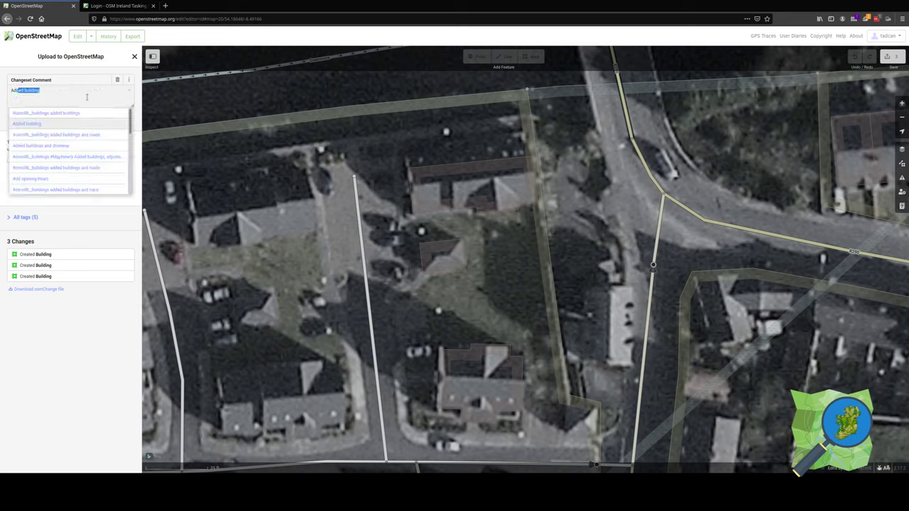
key("Right")
type("s")
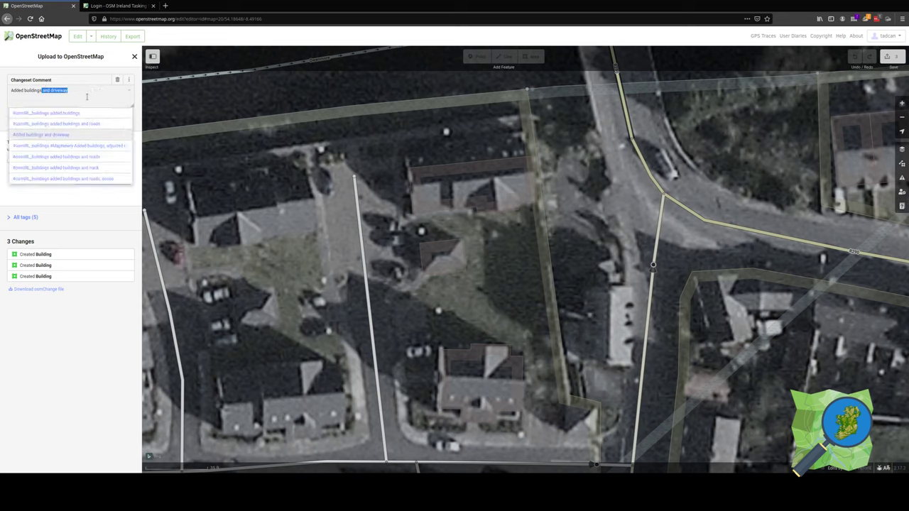
key("BackSpace")
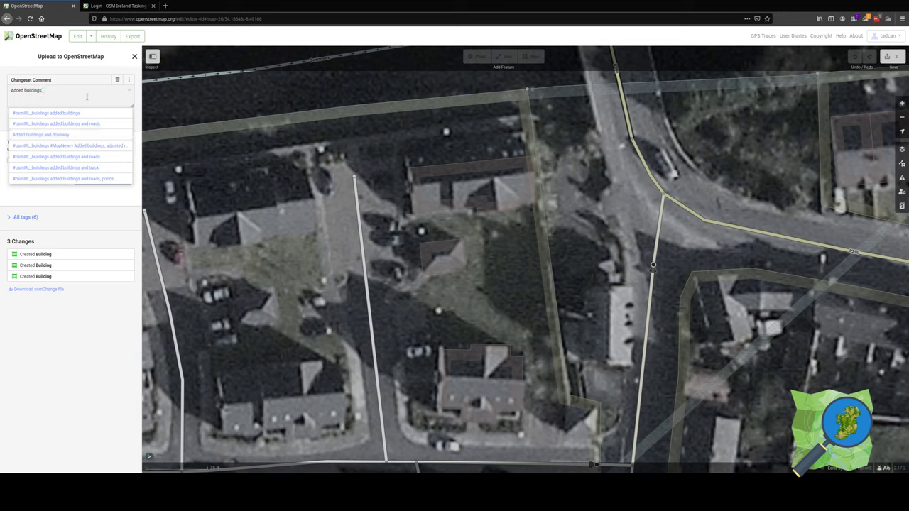
key("Escape")
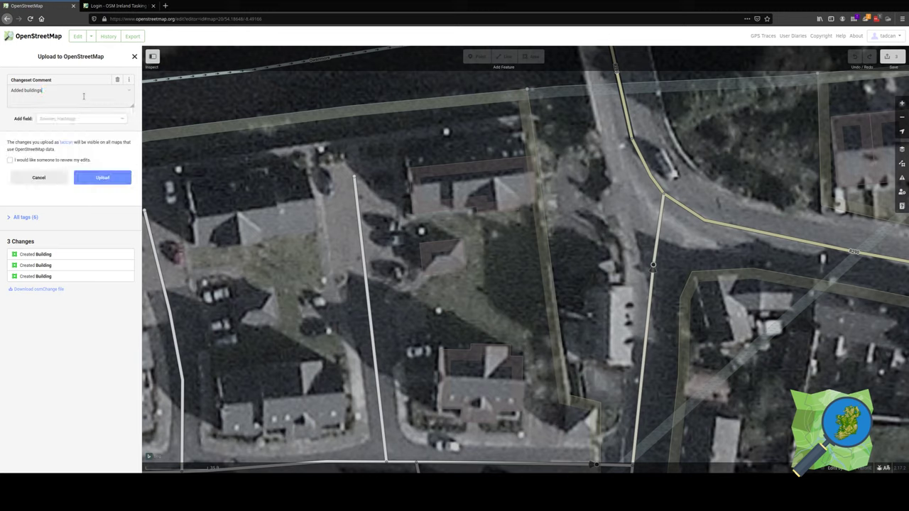
key("Tab")
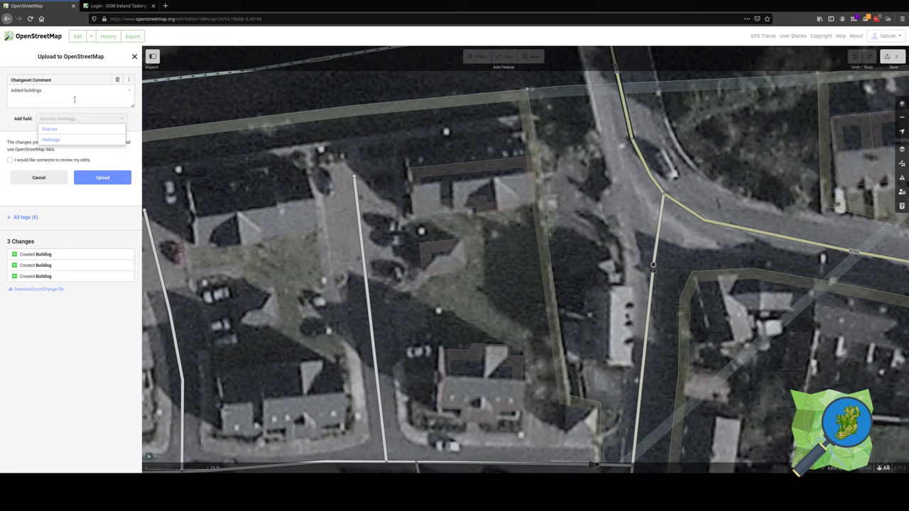
type("Bri")
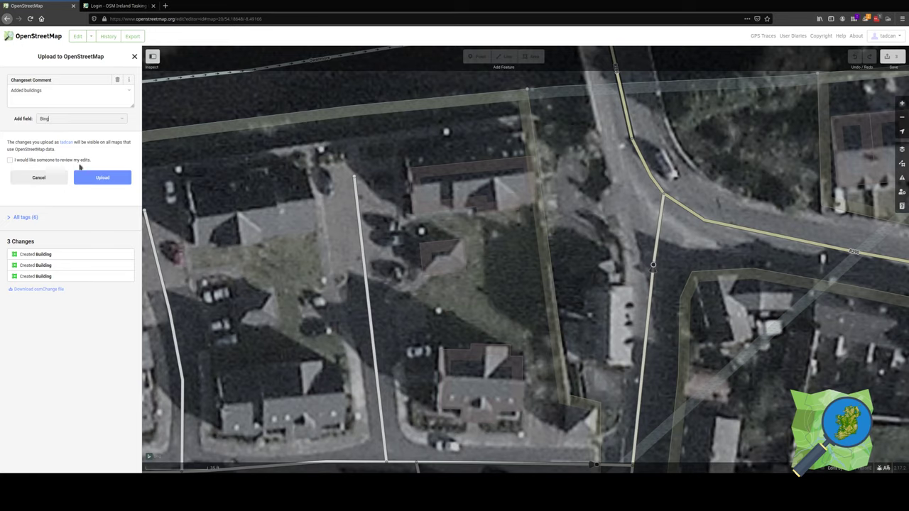
left_click(103, 179)
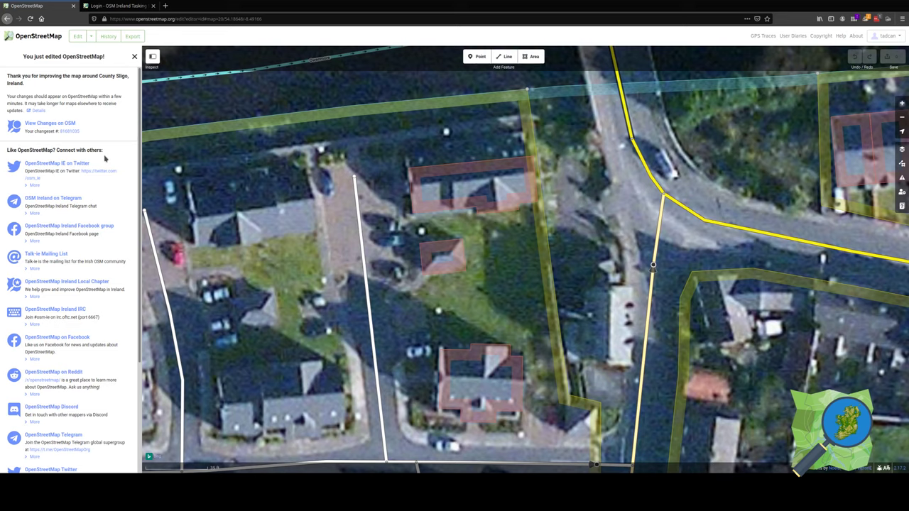
Switch to the Tasking Manager tab and log in to reach the OSM authorization page.
key("ctrl+Tab")
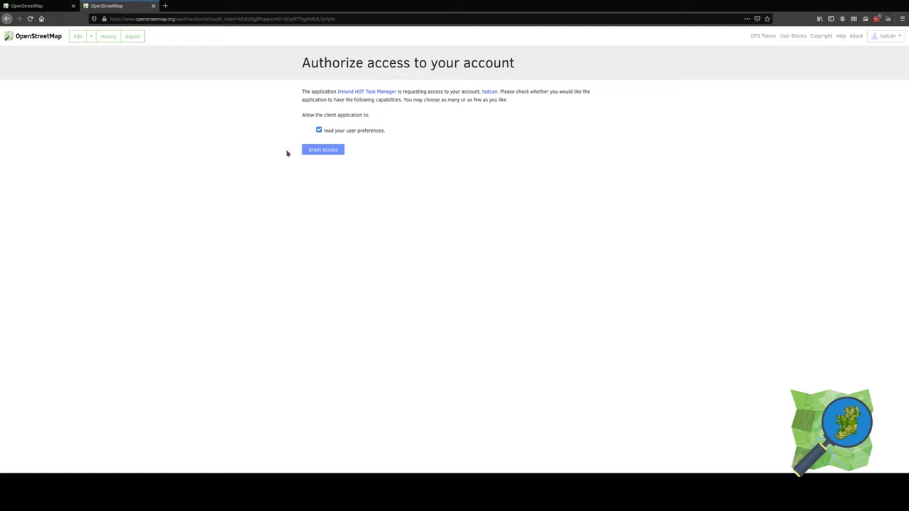
Authorize the Task Manager and open the #12 - #Sligo #osmIRL project page.
left_click(316, 150)
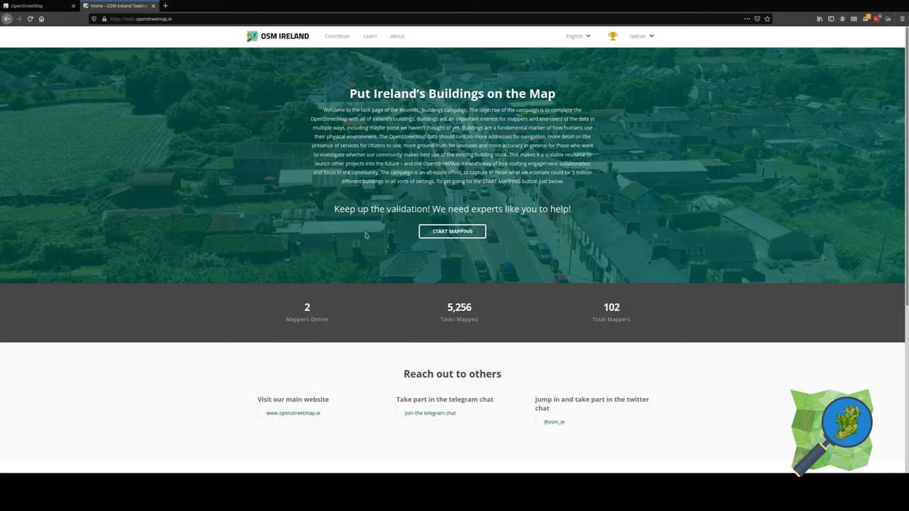
left_click(443, 233)
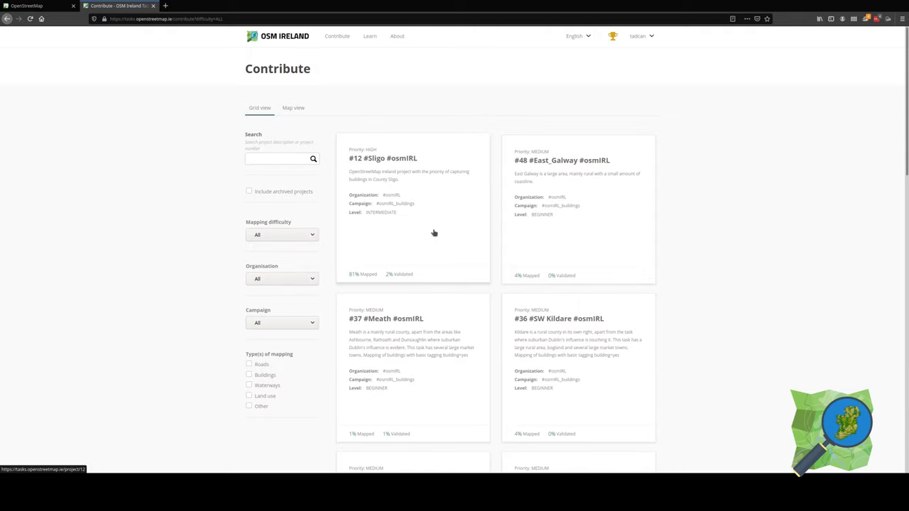
left_click(434, 233)
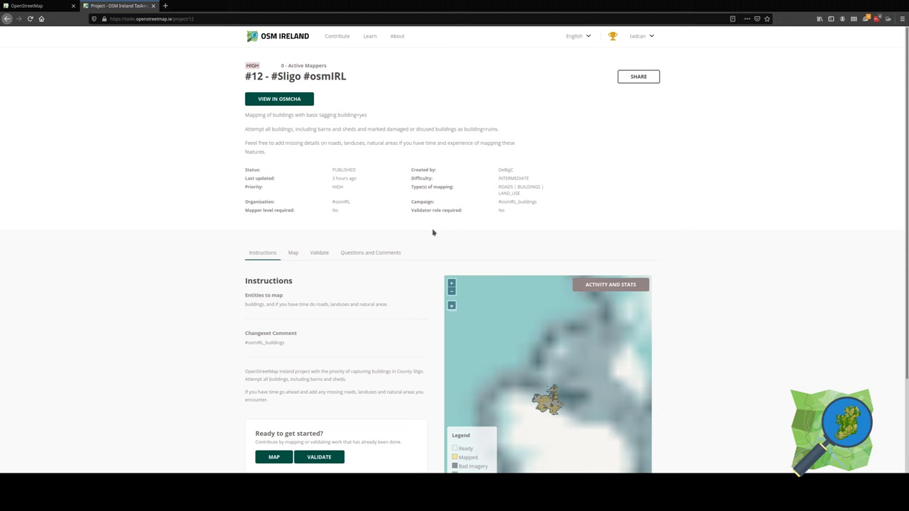
Pan and zoom the project map in on the Sligo task grid.
left_click_drag(525, 339, 505, 304)
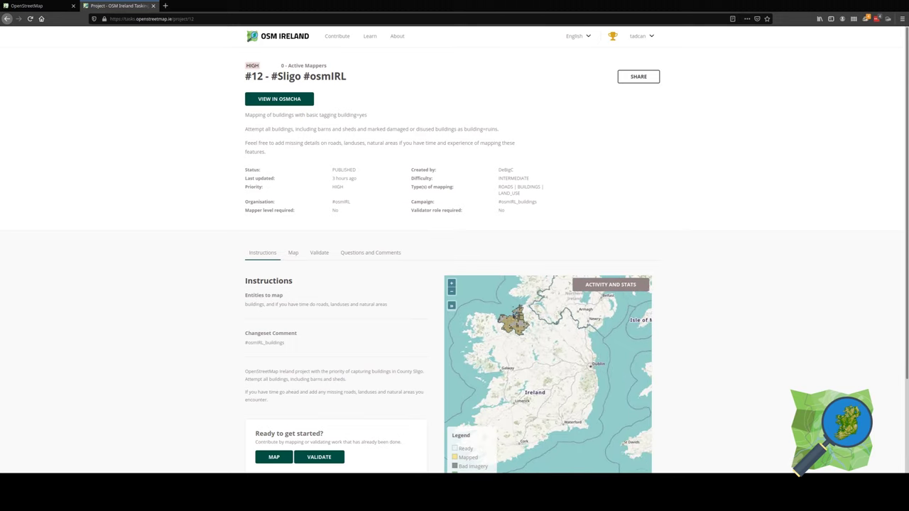
scroll(516, 317, "up", 3)
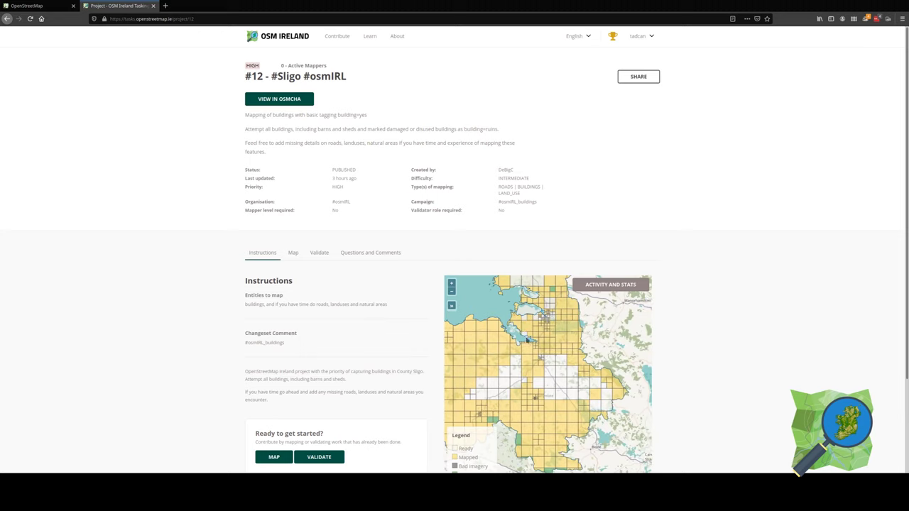
scroll(527, 340, "down", 1)
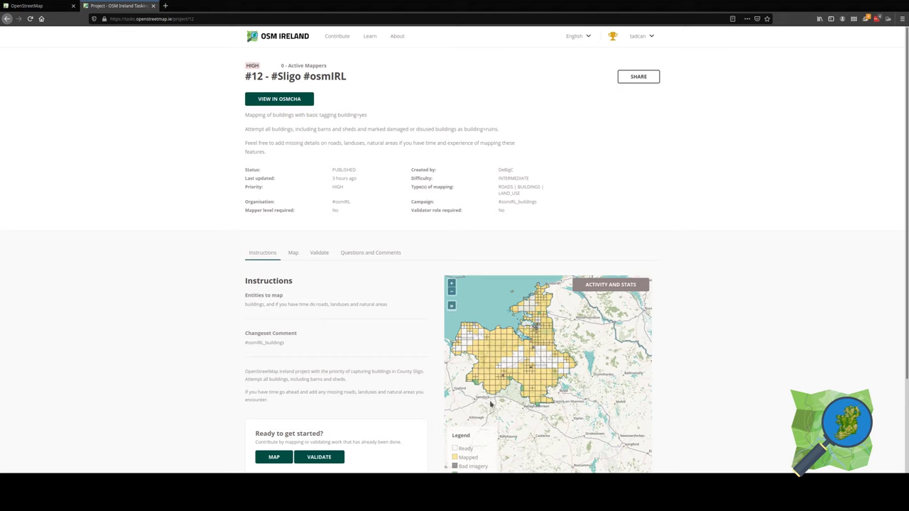
scroll(522, 385, "up", 3)
left_click_drag(501, 371, 532, 370)
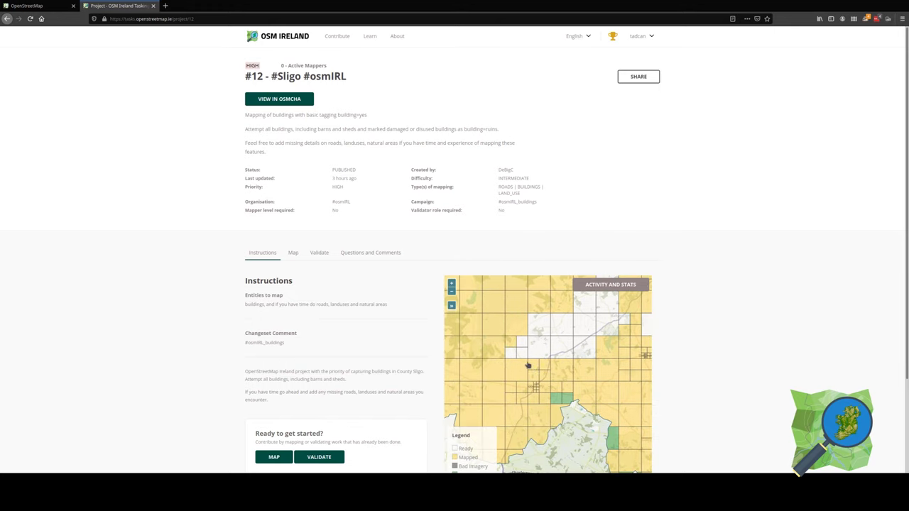
scroll(521, 357, "up", 2)
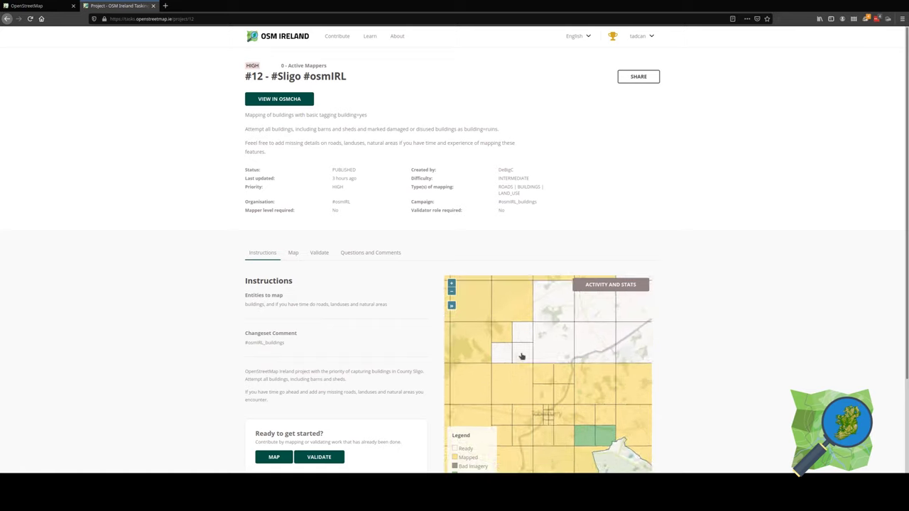
Lock unmapped Sligo task 569 for mapping and open it in the iD editor.
left_click(520, 356)
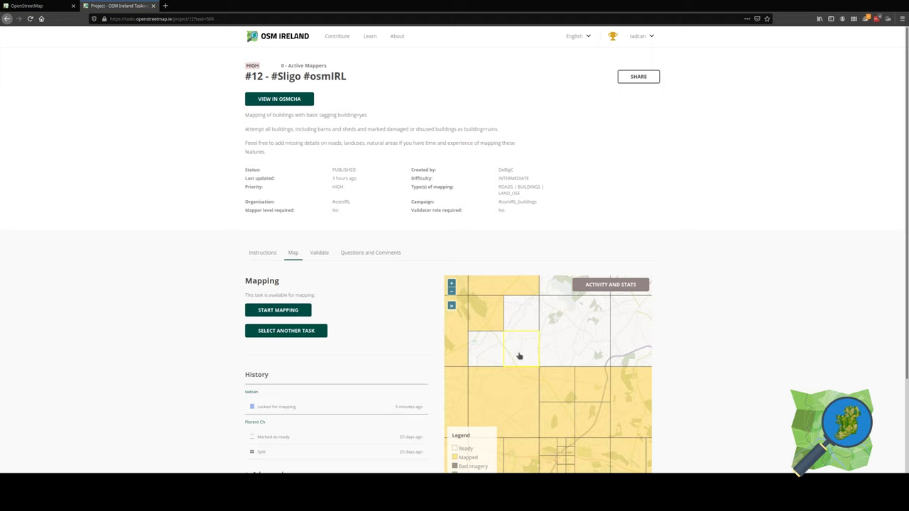
left_click(250, 314)
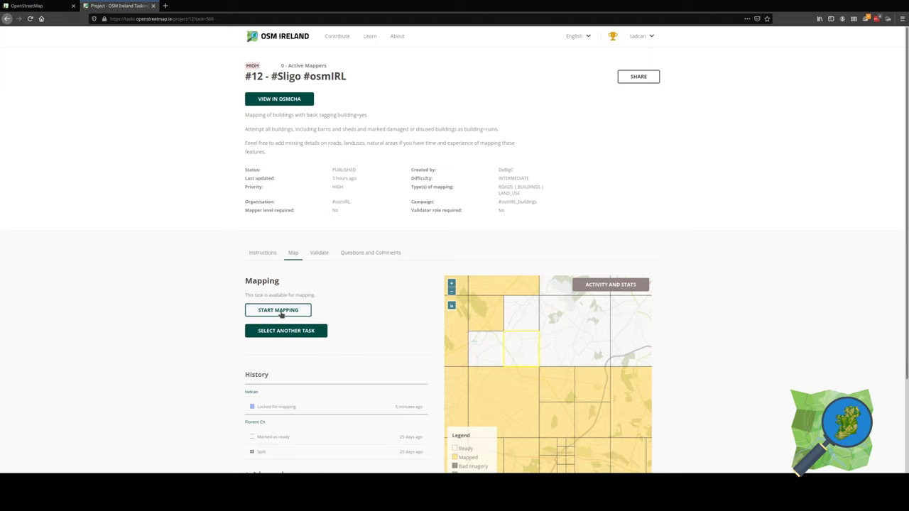
left_click(282, 315)
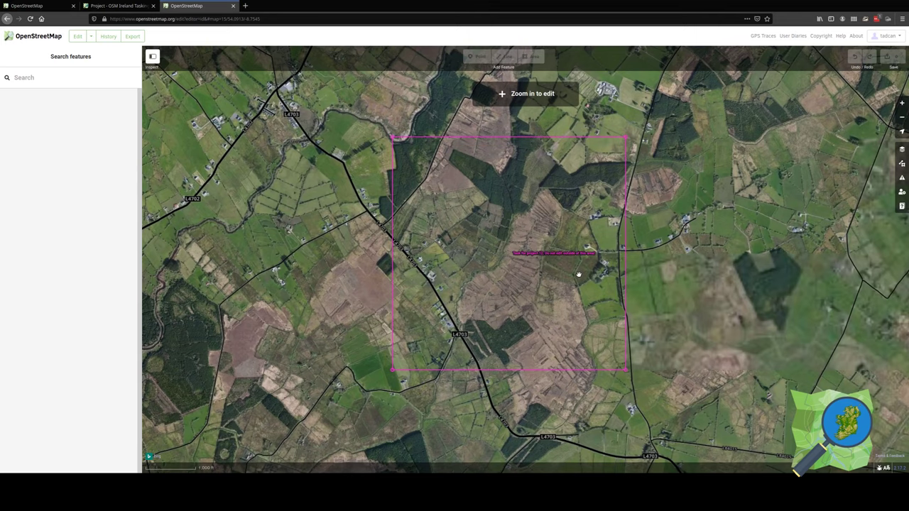
Zoom in to level 20 with the white house and its small shed centred in view.
scroll(404, 287, "up", 2)
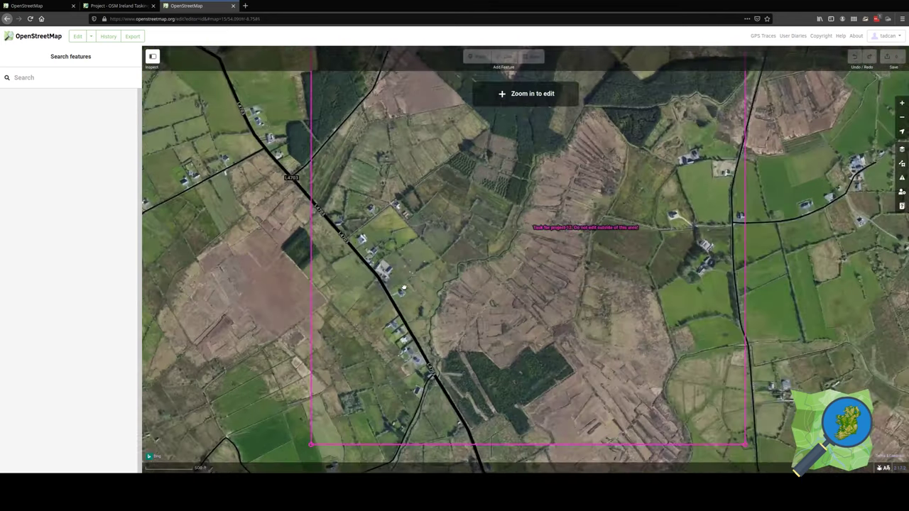
scroll(403, 288, "up", 3)
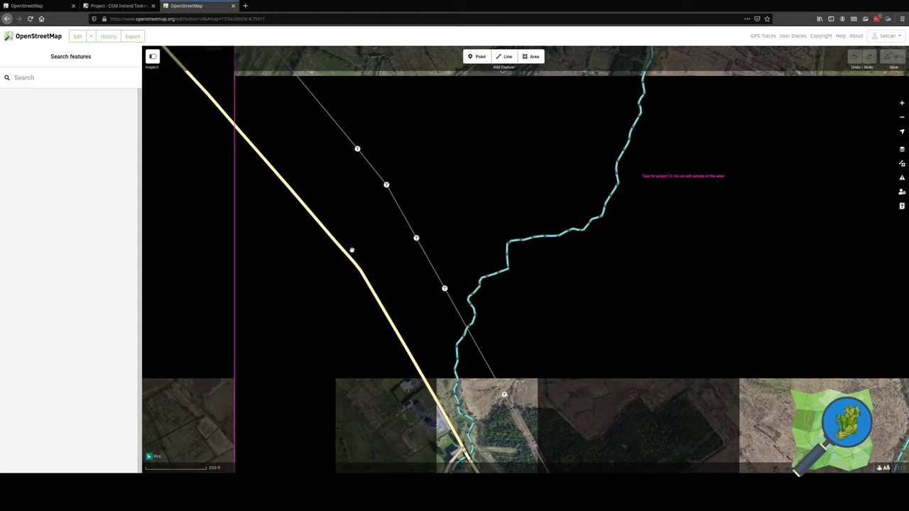
scroll(343, 231, "up", 2)
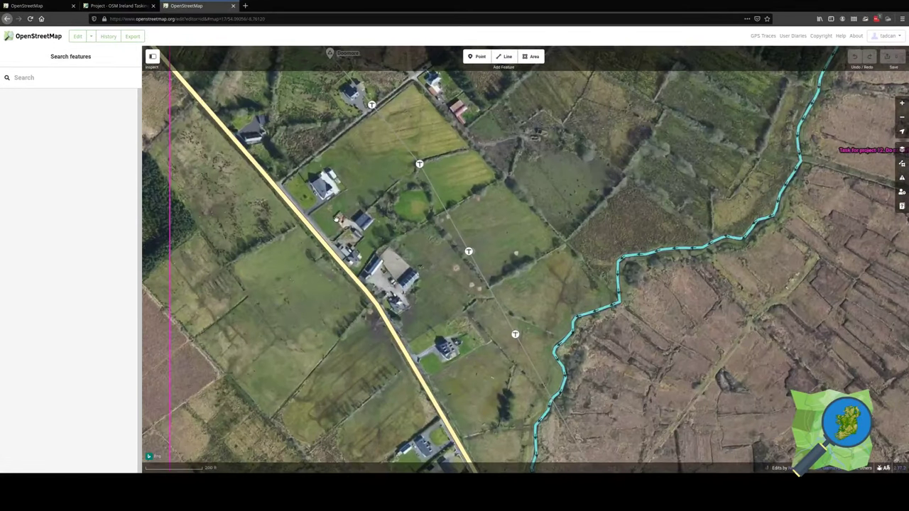
scroll(337, 219, "up", 1)
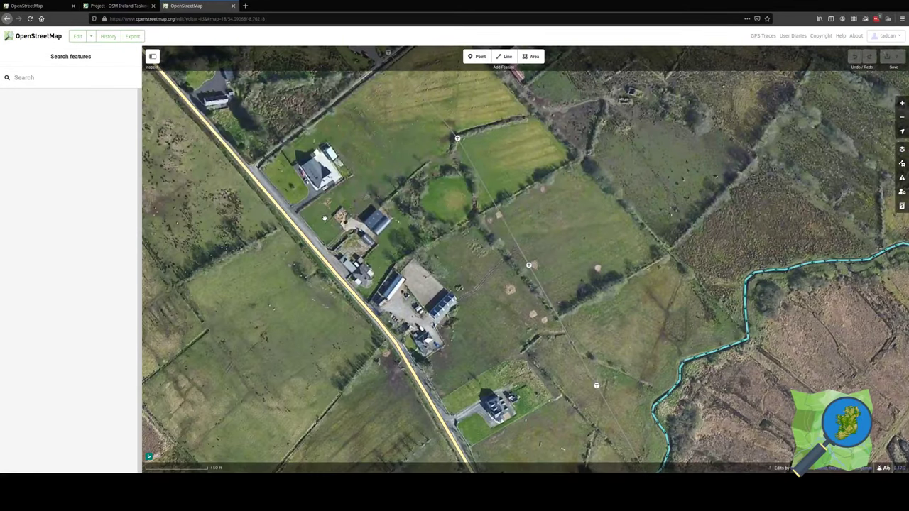
mouse_move(324, 218)
left_mouse_down()
mouse_move(320, 223)
mouse_move(350, 250)
mouse_move(328, 225)
left_mouse_up()
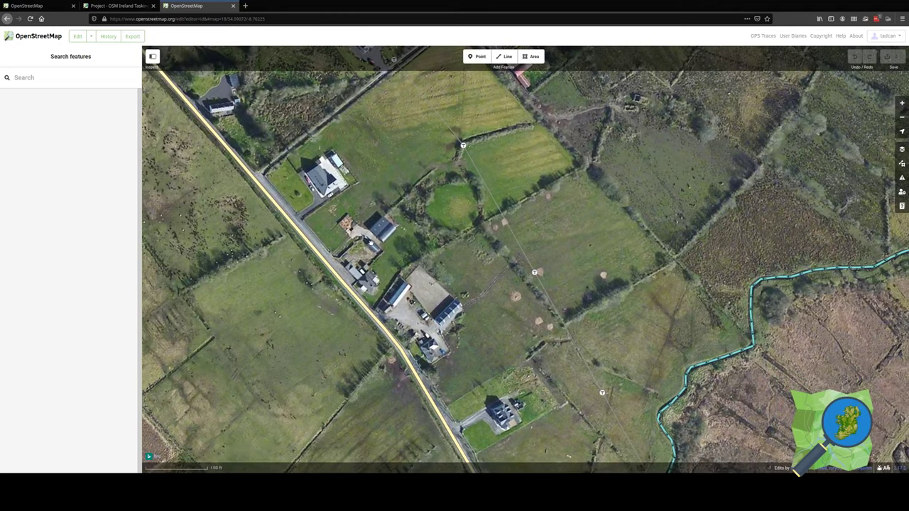
scroll(372, 243, "up", 3)
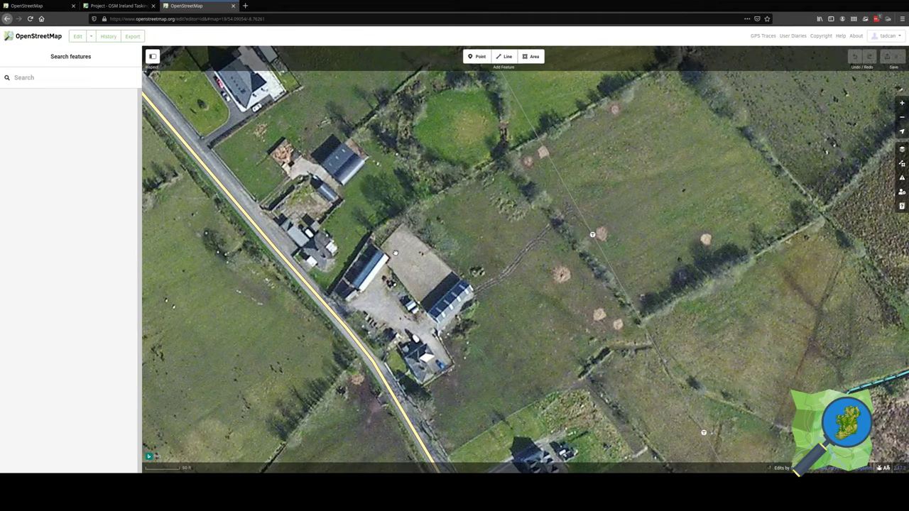
left_click_drag(241, 83, 348, 269)
scroll(314, 190, "up", 3)
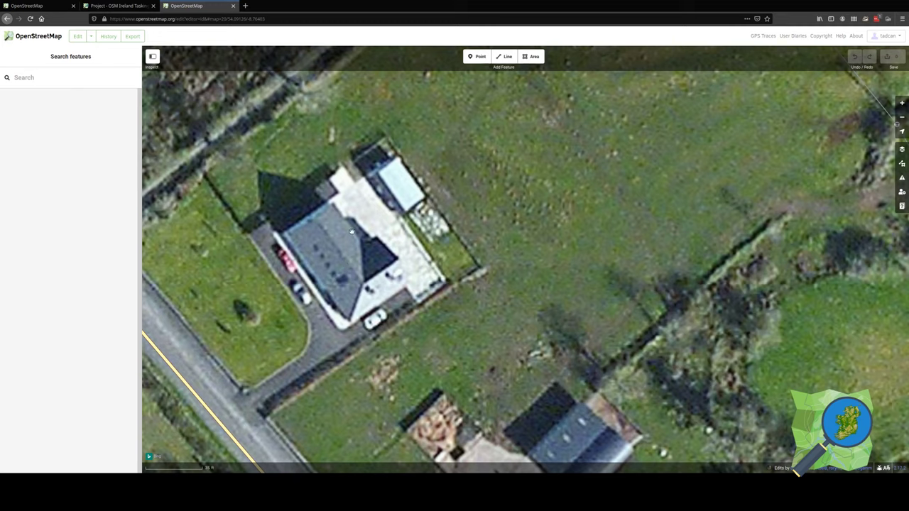
Trace the shed's light-blue roof as an untagged area and square its corners.
key("3")
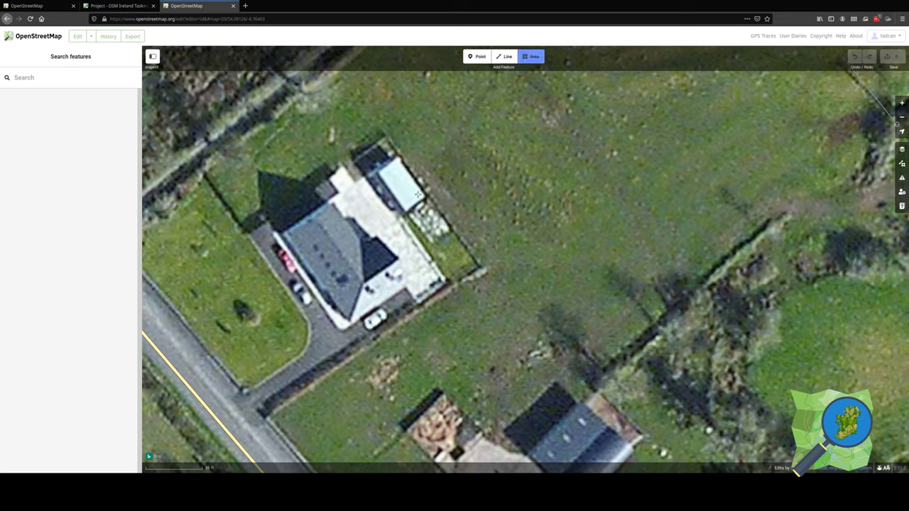
left_click(423, 198)
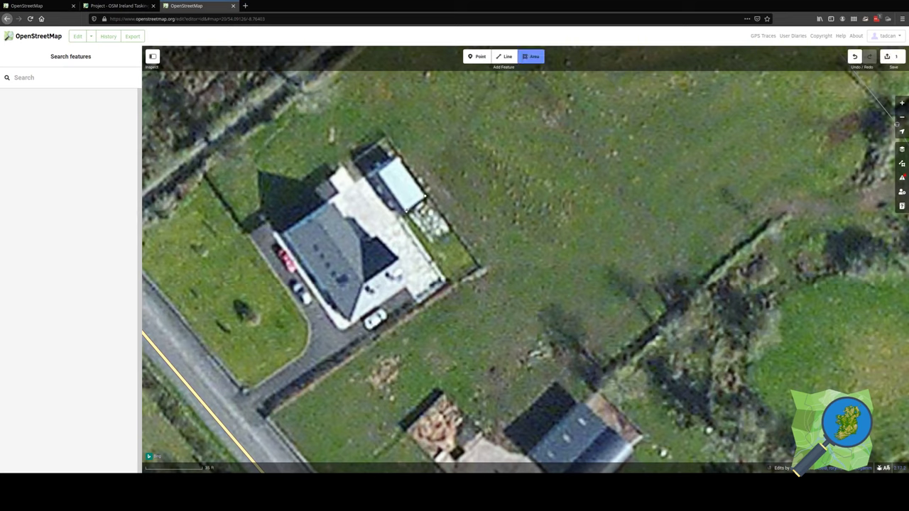
left_click(404, 212)
left_click(378, 172)
double_click(396, 157)
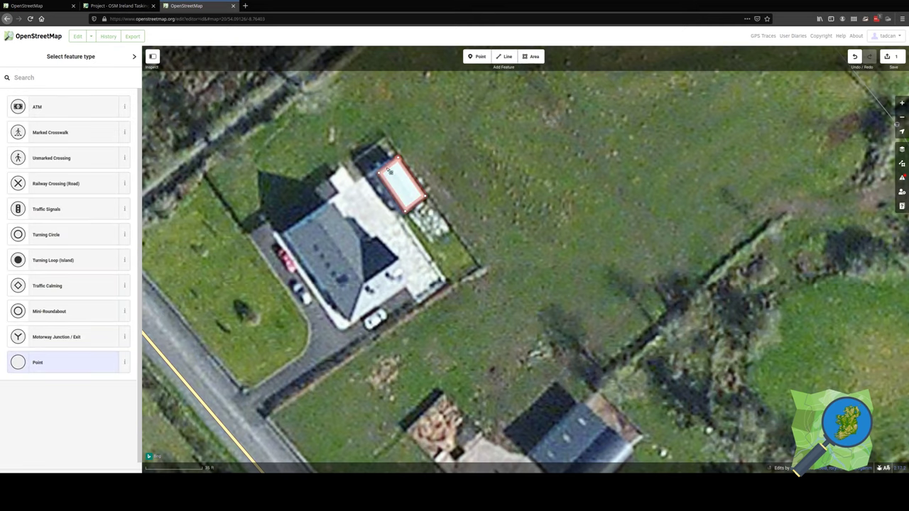
left_click(391, 172)
key("q")
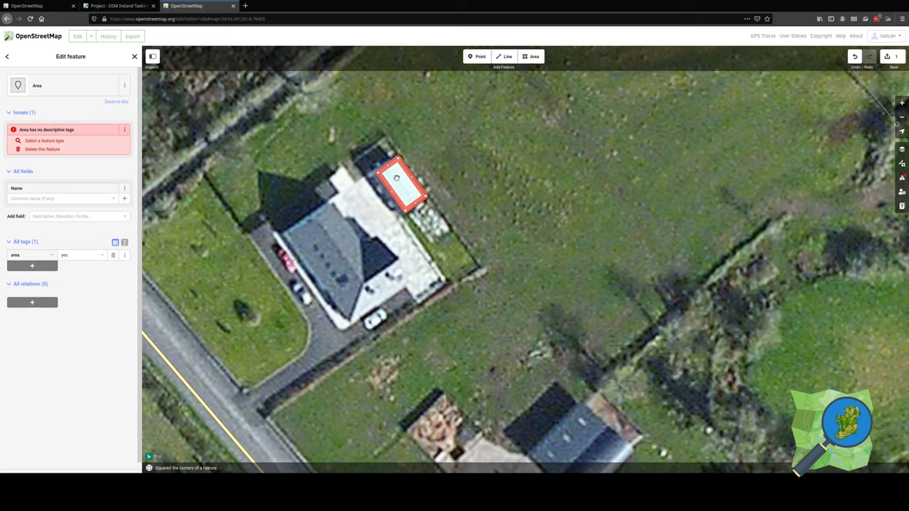
left_click_drag(372, 219, 372, 190)
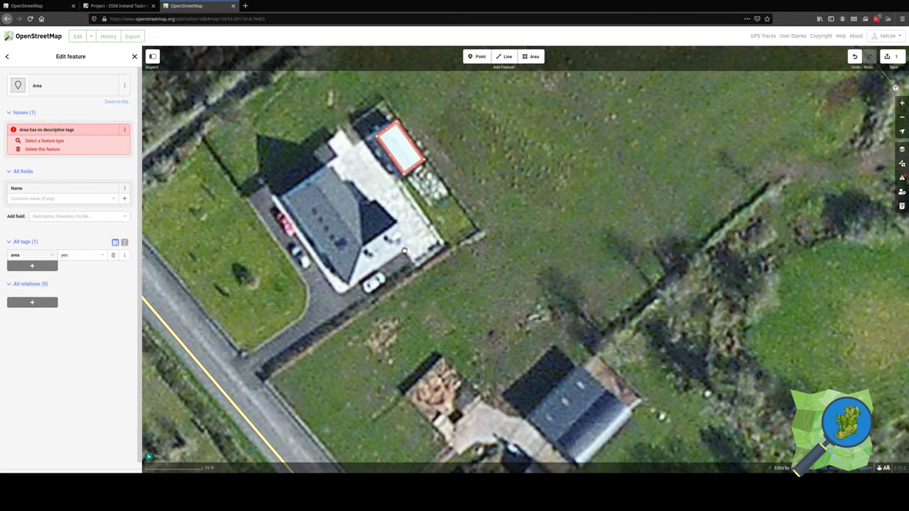
Trace the white house roof as an area and tag it as a Building.
key("3")
left_click(348, 280)
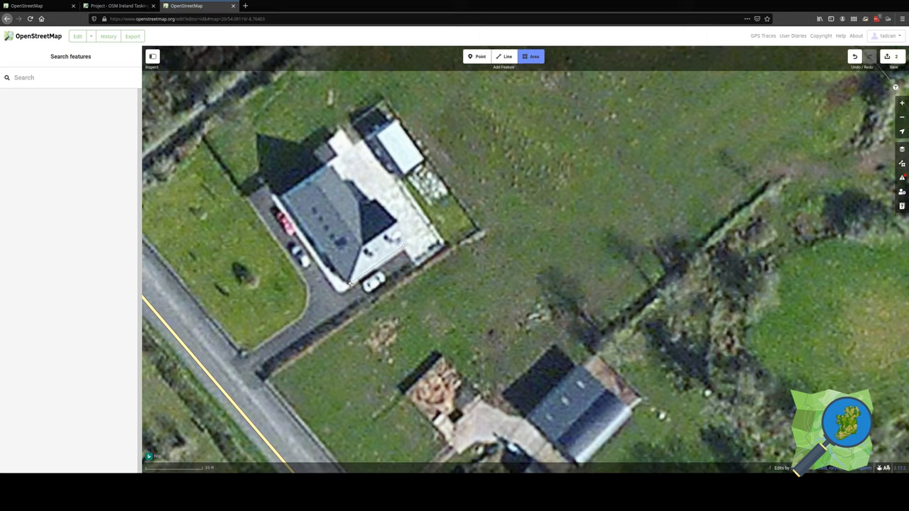
left_click(282, 194)
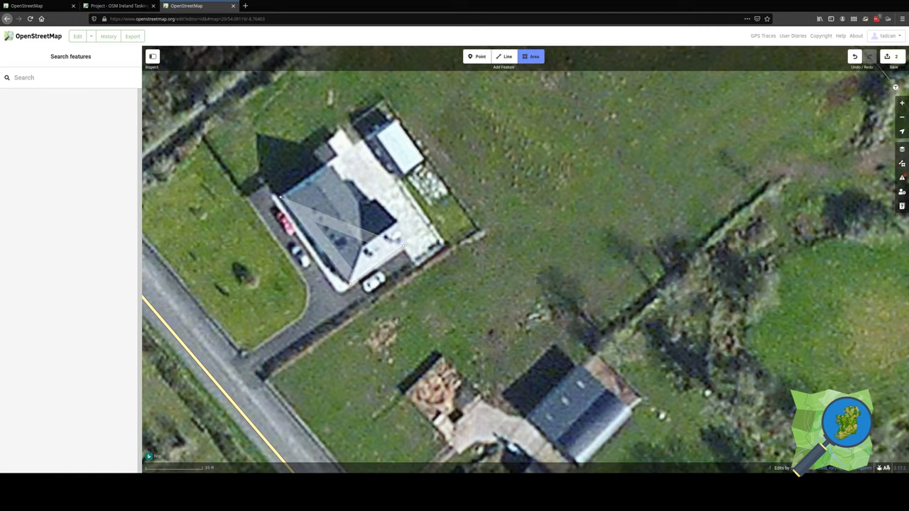
left_click(403, 246)
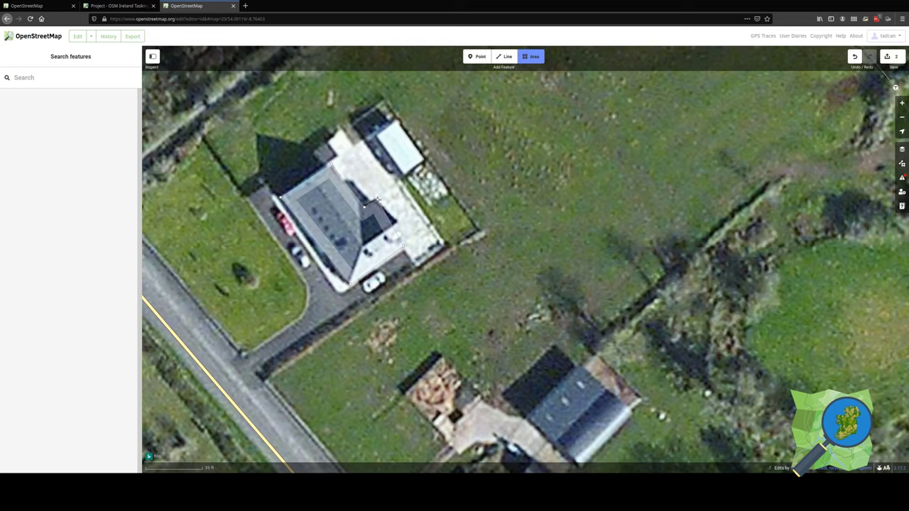
double_click(369, 204)
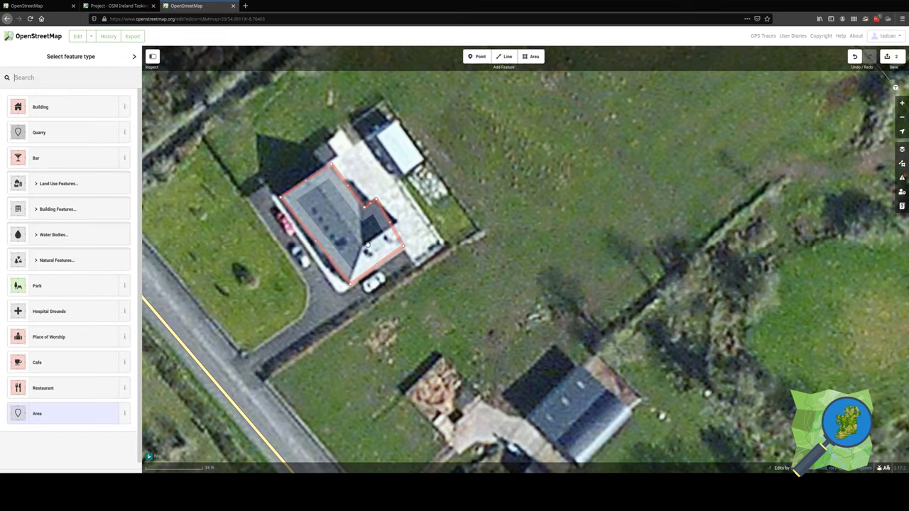
type("q")
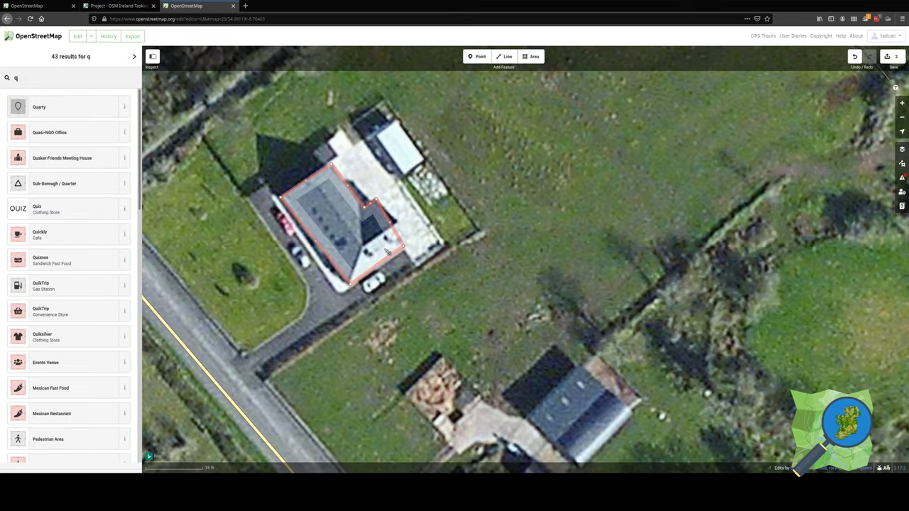
type("q")
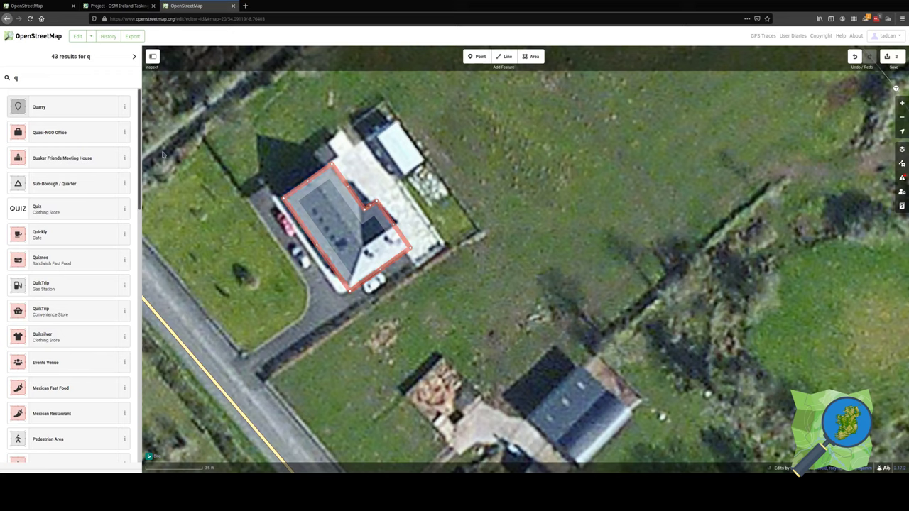
left_click(55, 83)
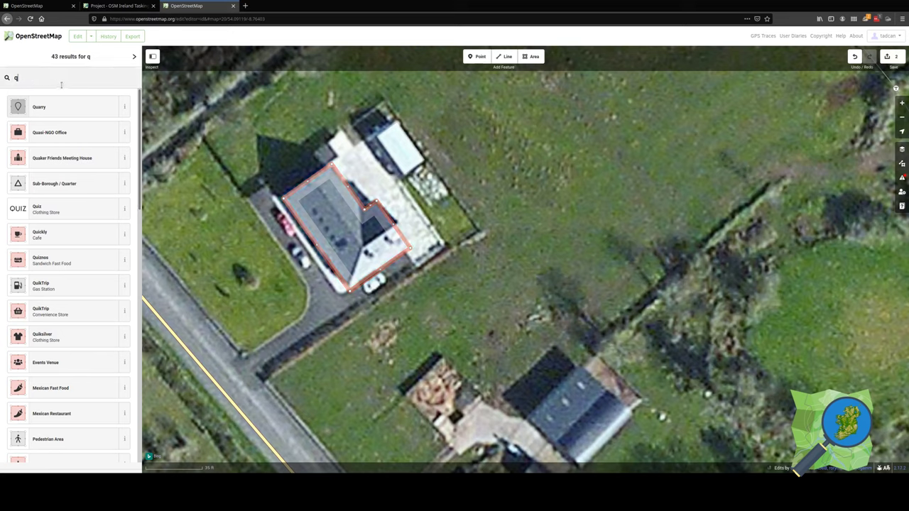
key("BackSpace")
left_click(39, 106)
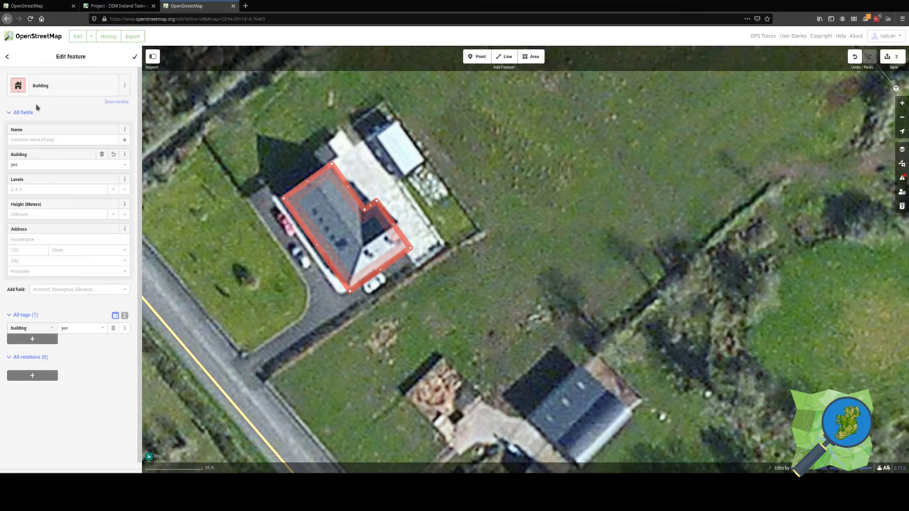
Tag the shed outline as a Building and square its corners.
left_click(388, 135)
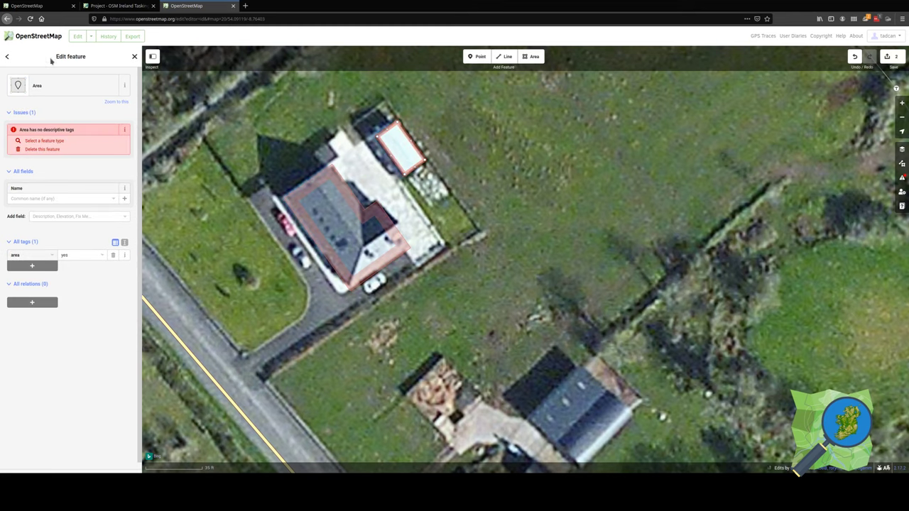
left_click(6, 57)
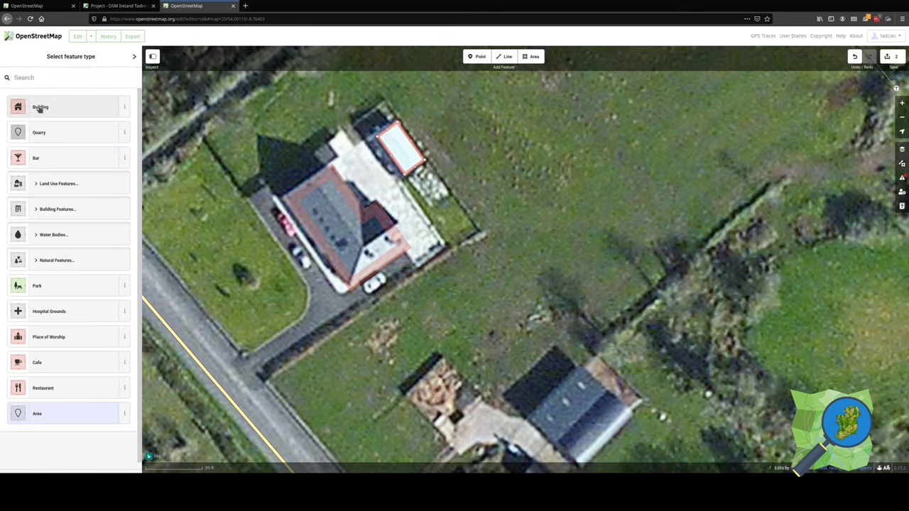
left_click(40, 110)
key("q")
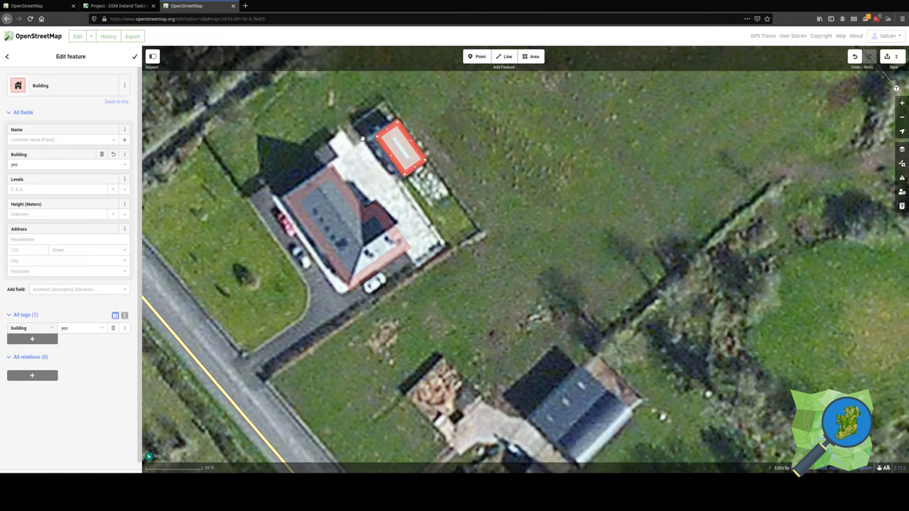
scroll(360, 138, "down", 1)
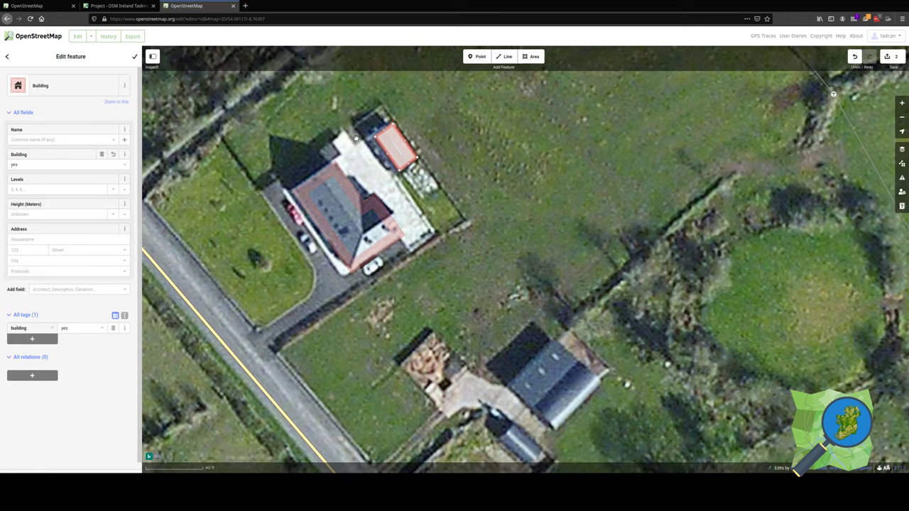
scroll(355, 140, "down", 1)
left_click_drag(541, 350, 425, 177)
scroll(425, 177, "down", 1)
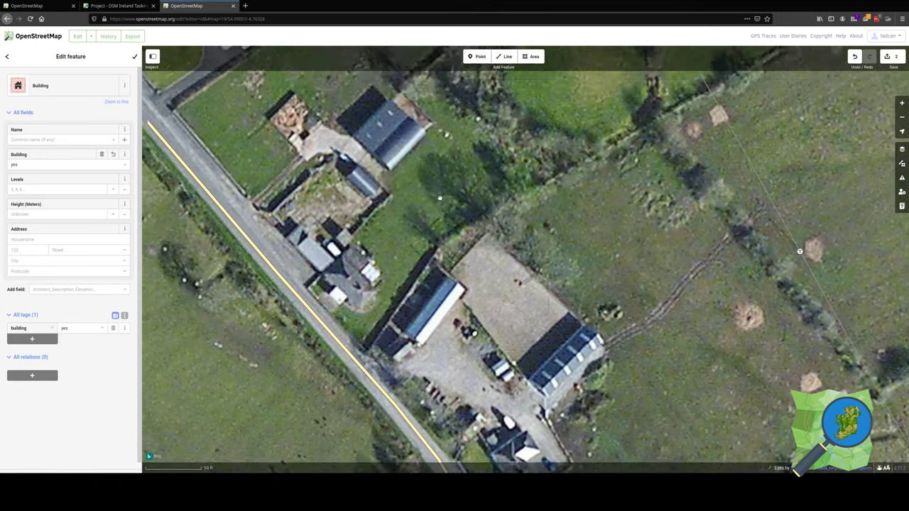
left_click_drag(422, 213, 421, 173)
left_click_drag(355, 185, 483, 246)
left_click_drag(426, 125, 457, 221)
left_click_drag(336, 79, 379, 206)
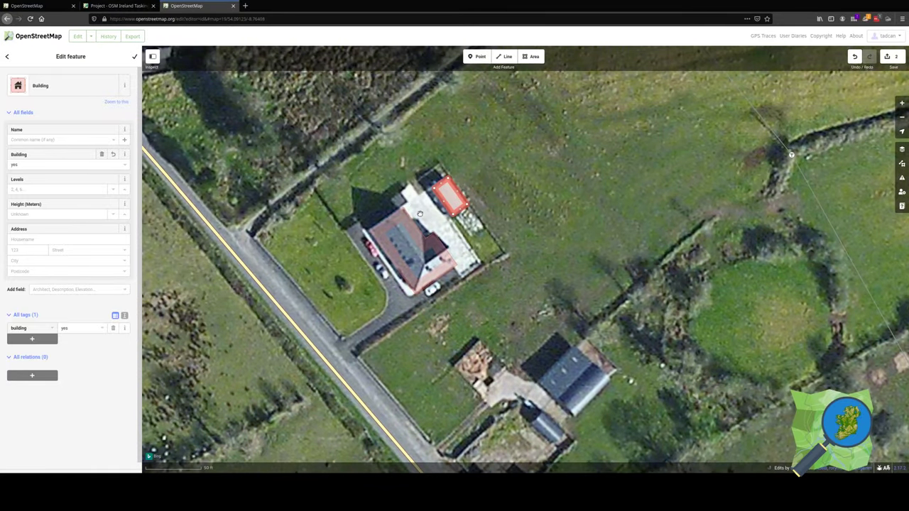
left_click_drag(525, 274, 456, 146)
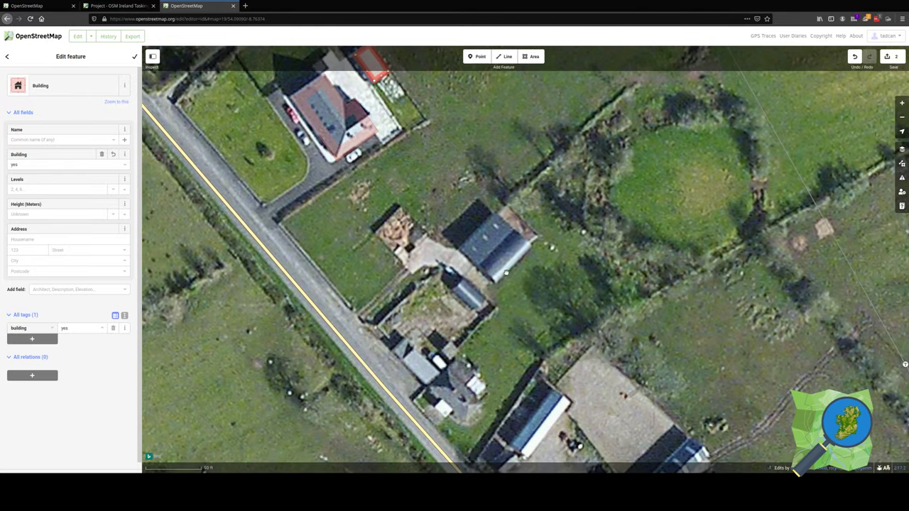
left_click_drag(506, 273, 423, 150)
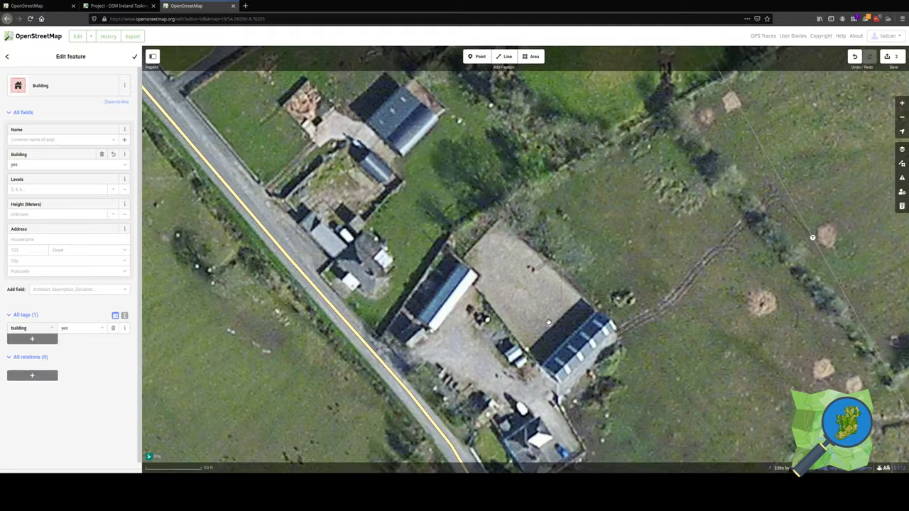
left_click_drag(549, 320, 462, 219)
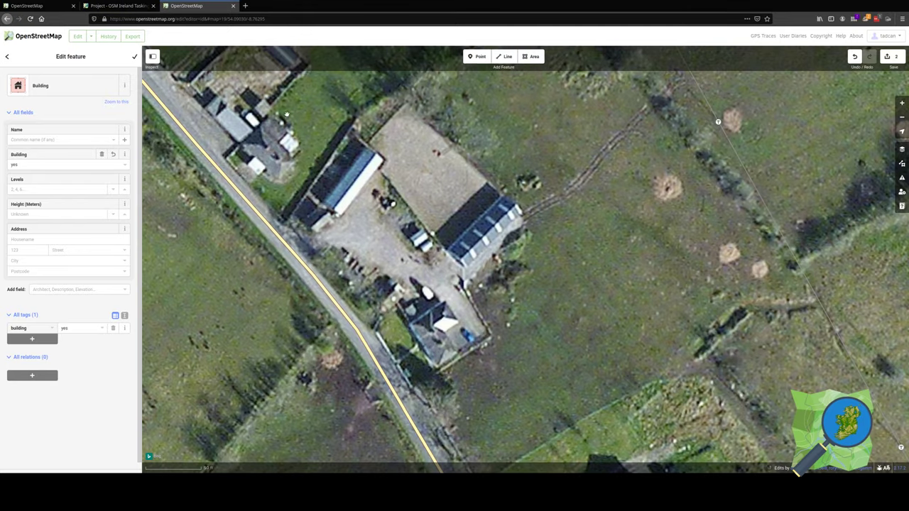
left_click_drag(276, 122, 395, 301)
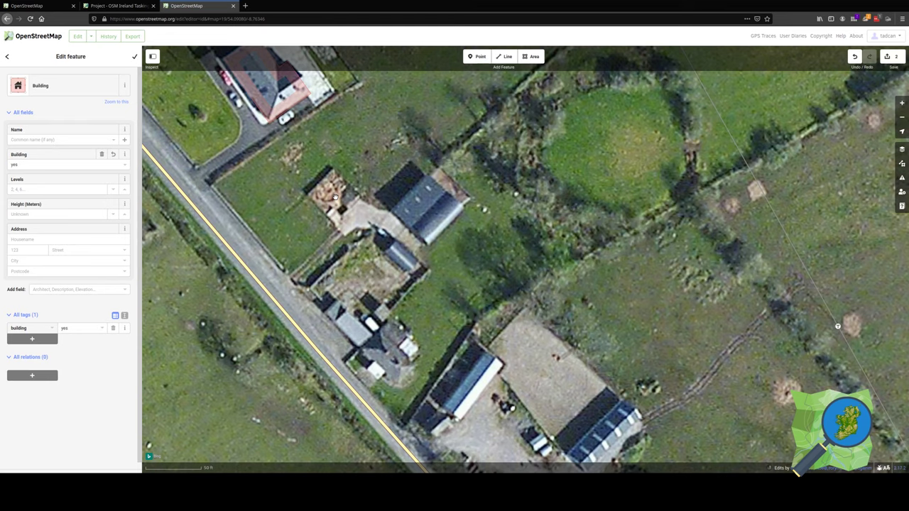
left_click_drag(308, 170, 770, 327)
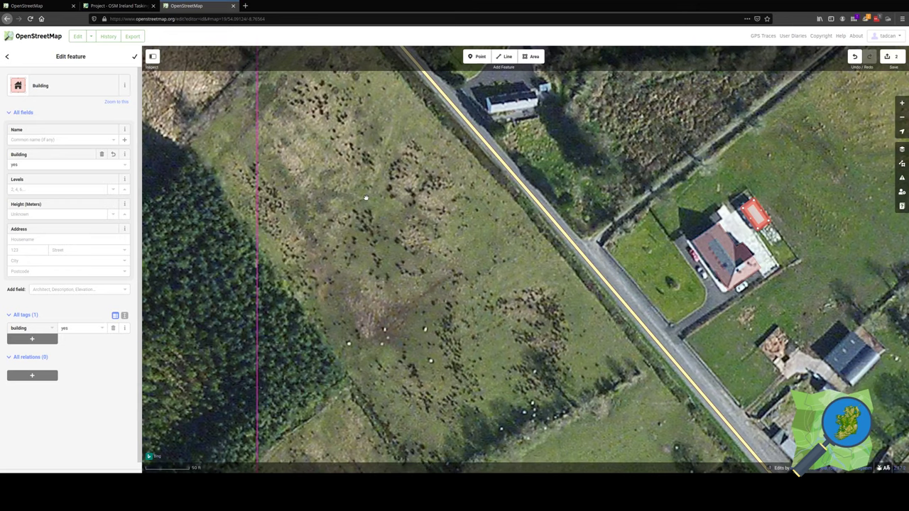
left_click_drag(367, 199, 440, 260)
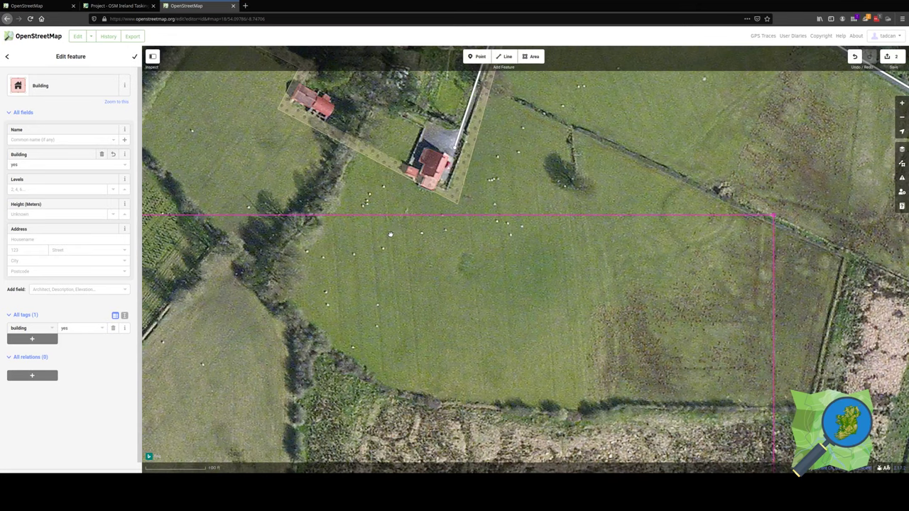
Draw a new rectangular area in the empty field inside the task boundary.
key("3")
left_click(370, 193)
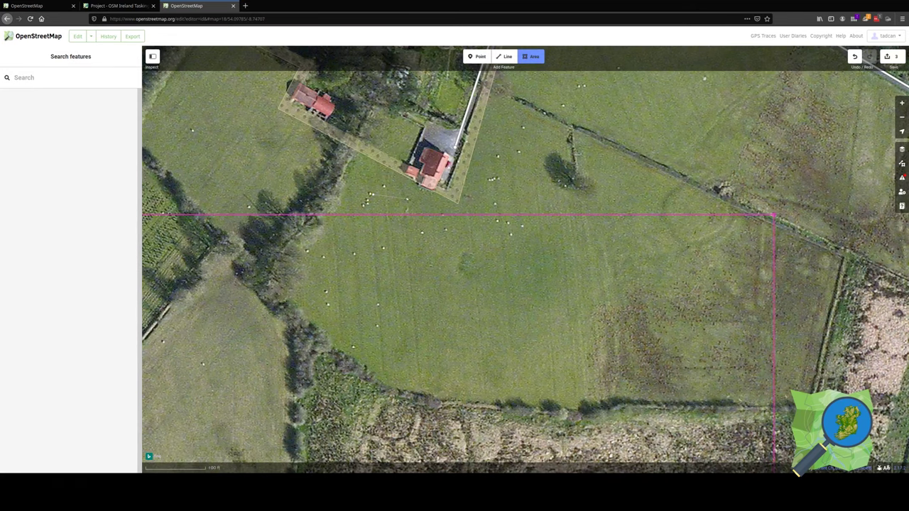
left_click(402, 247)
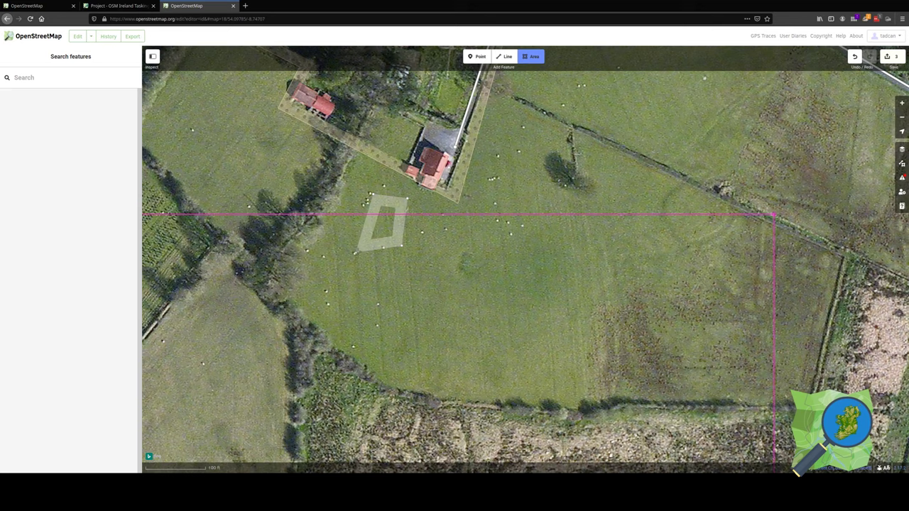
double_click(365, 248)
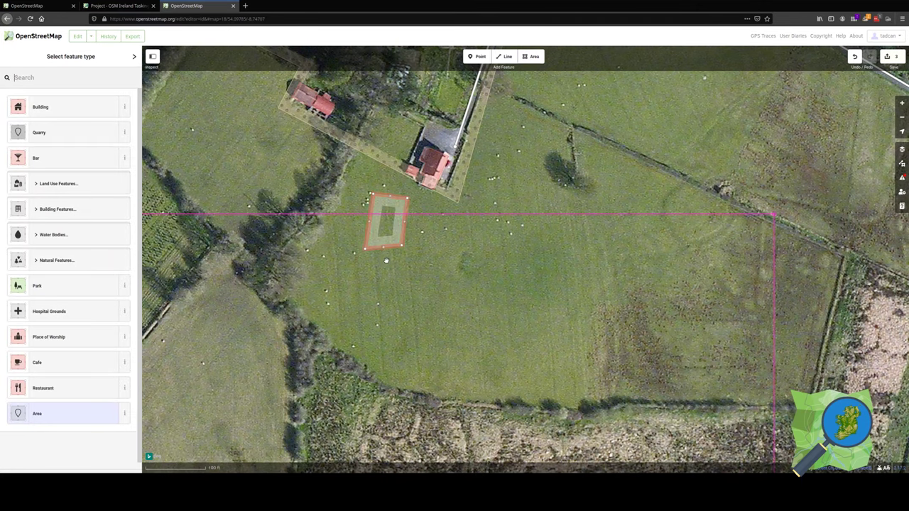
type("q")
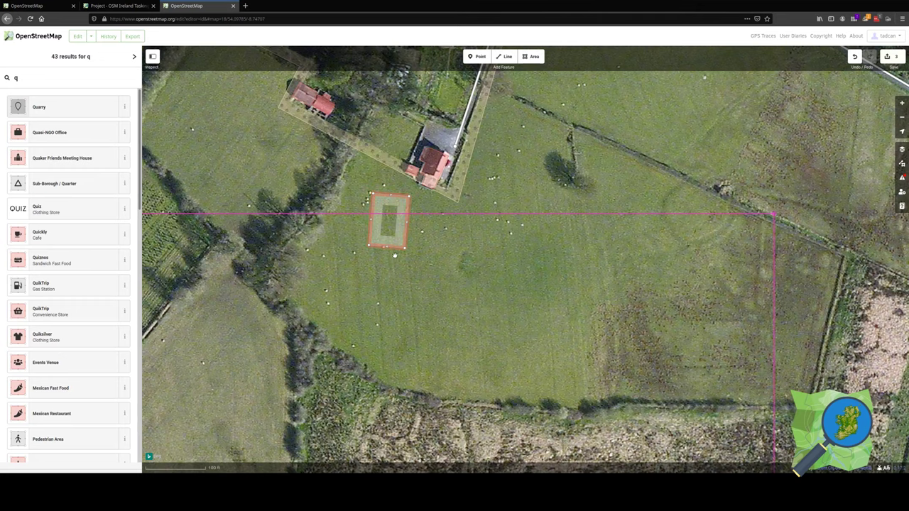
Reselect the field area and start moving it with the Move action.
left_click_drag(399, 250, 401, 258)
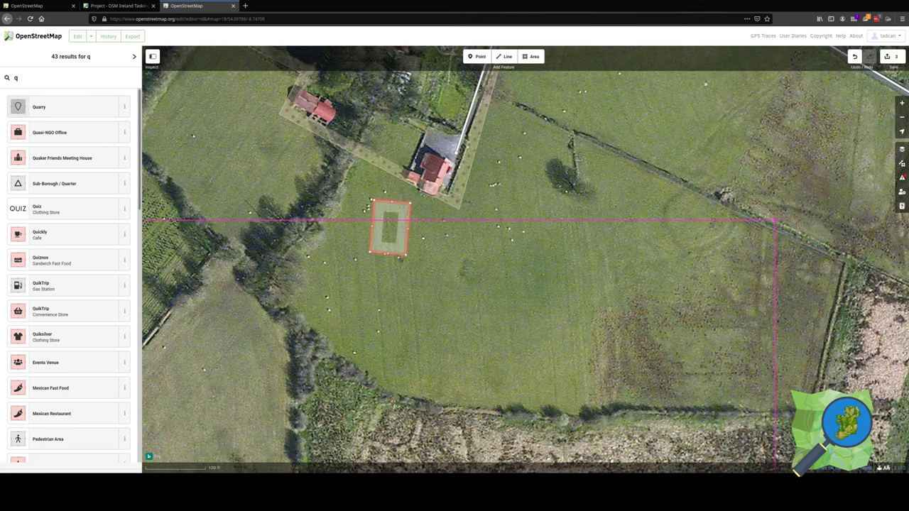
left_click(395, 257)
left_click(396, 253)
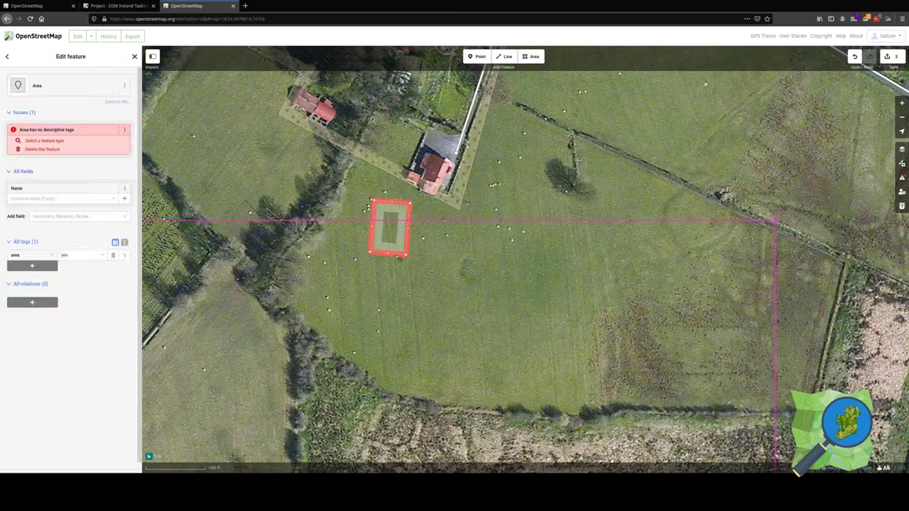
right_click(402, 257)
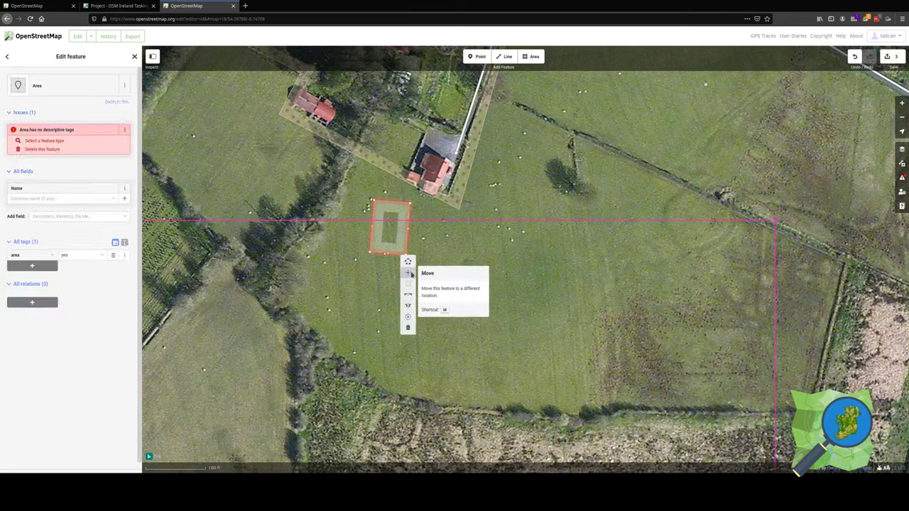
left_click(408, 294)
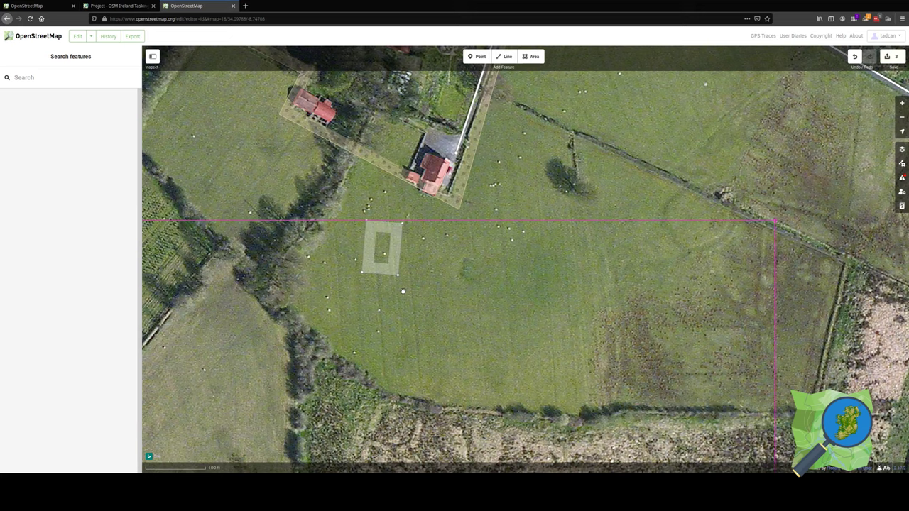
Undo the stray field area and upload the buildings with comment '#osmIRL_buildings added buildings'.
key("ctrl+z")
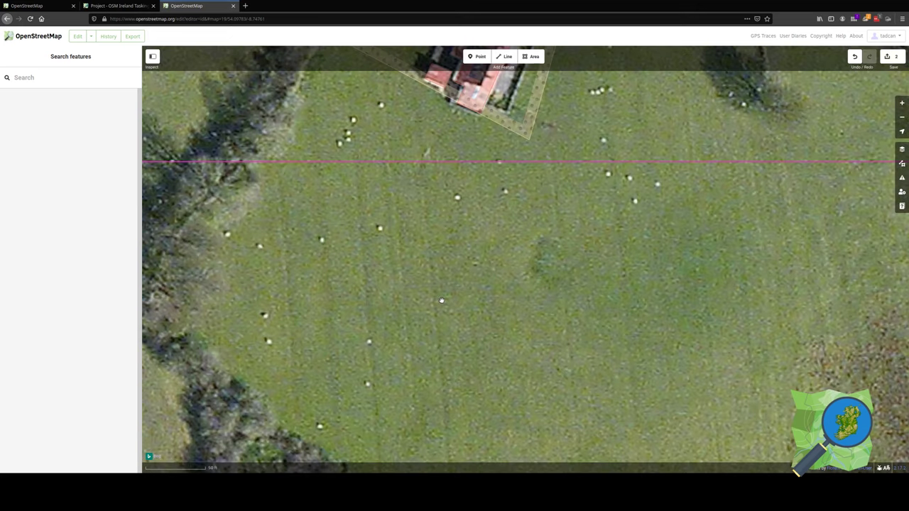
left_click(898, 57)
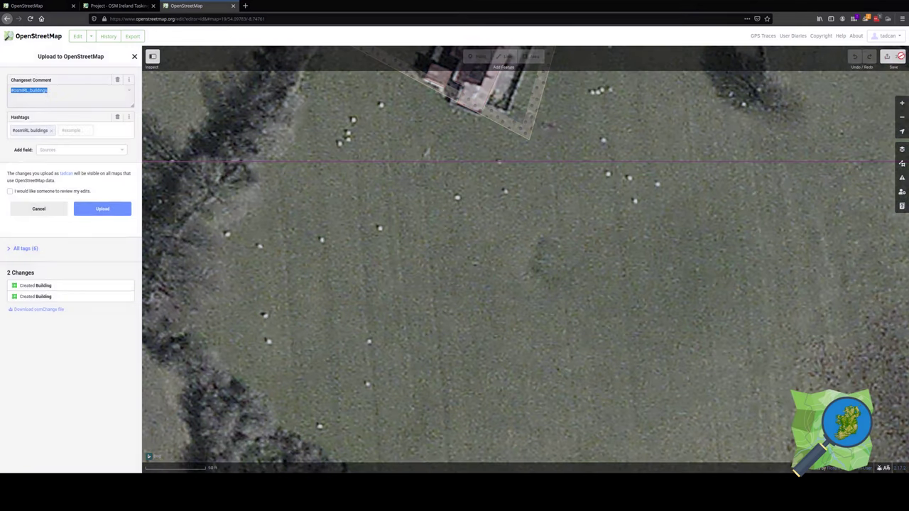
left_click(74, 95)
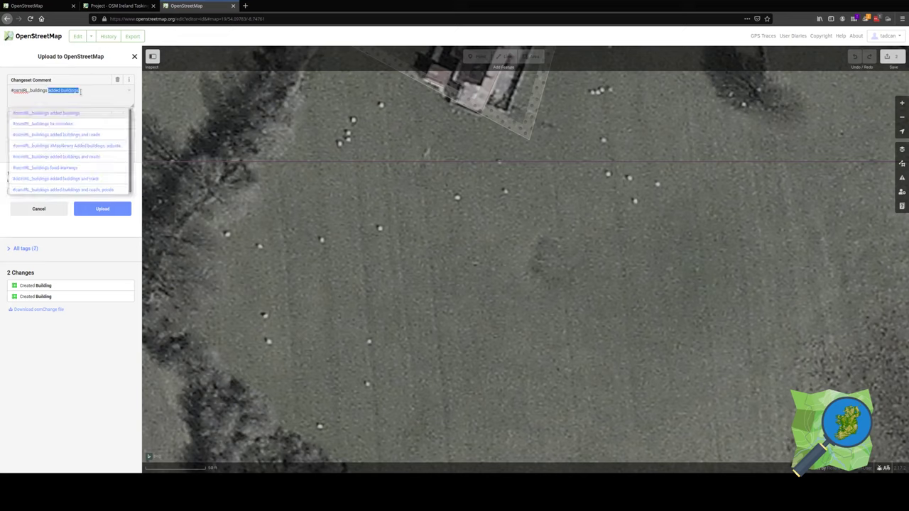
left_click(95, 92)
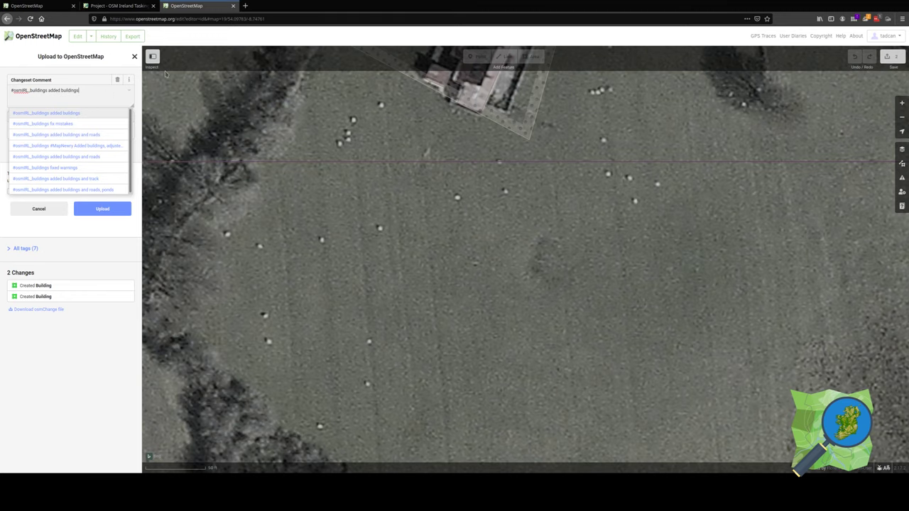
left_click(97, 211)
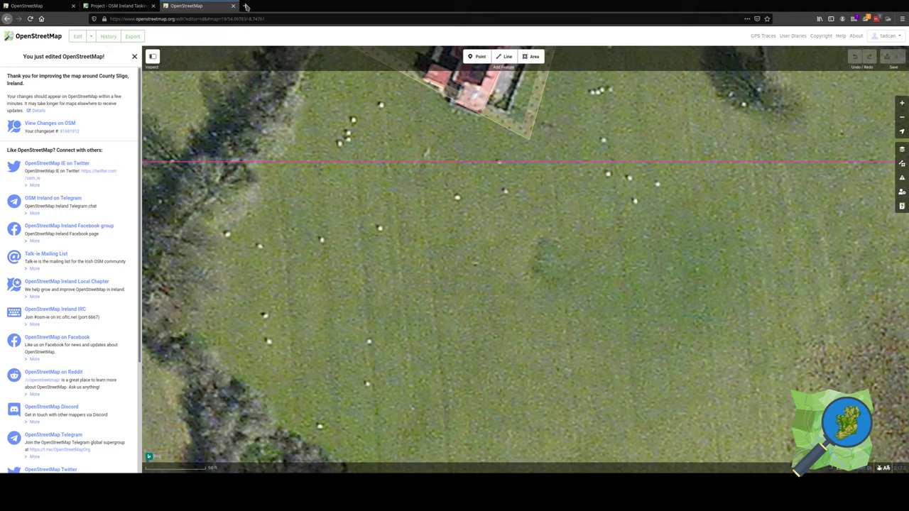
left_click(137, 8)
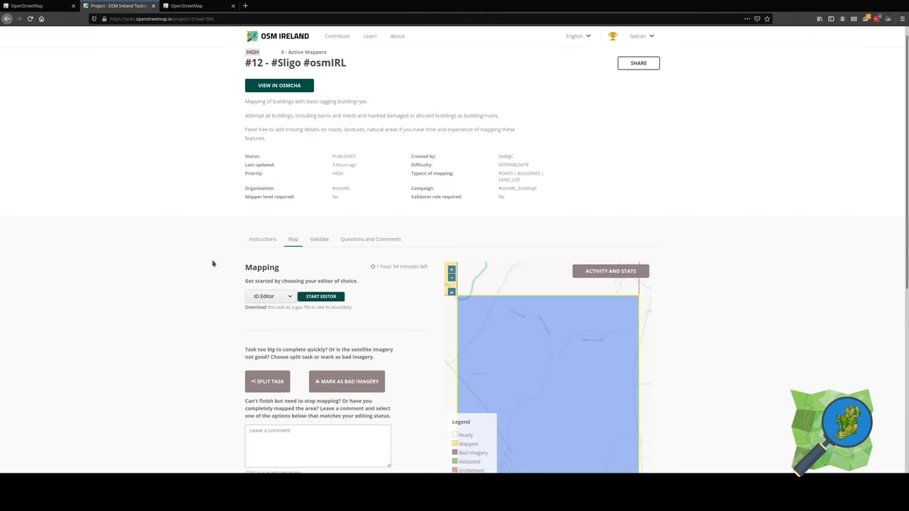
scroll(213, 263, "down", 2)
scroll(210, 258, "down", 1)
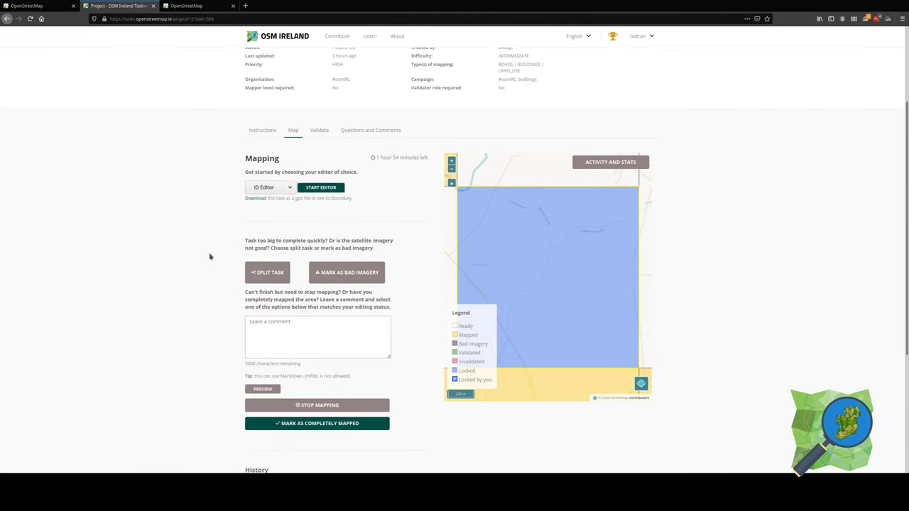
scroll(210, 255, "down", 1)
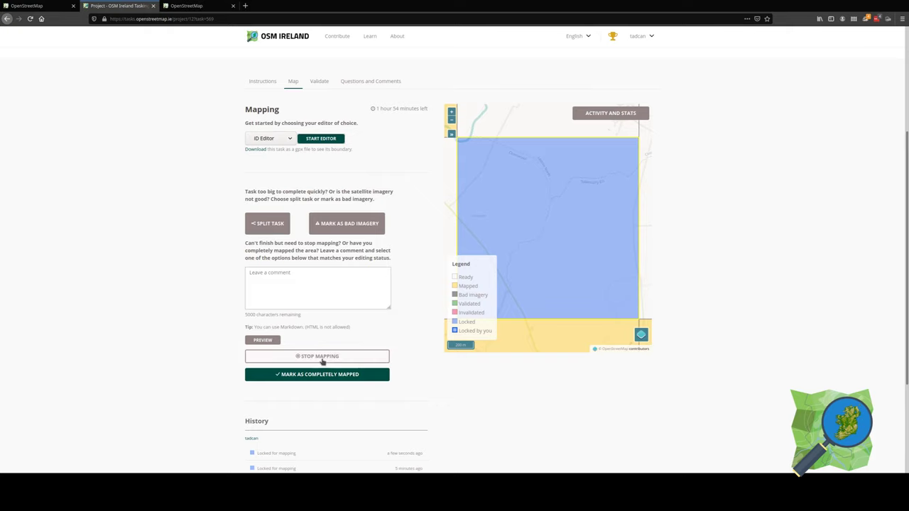
left_click(189, 6)
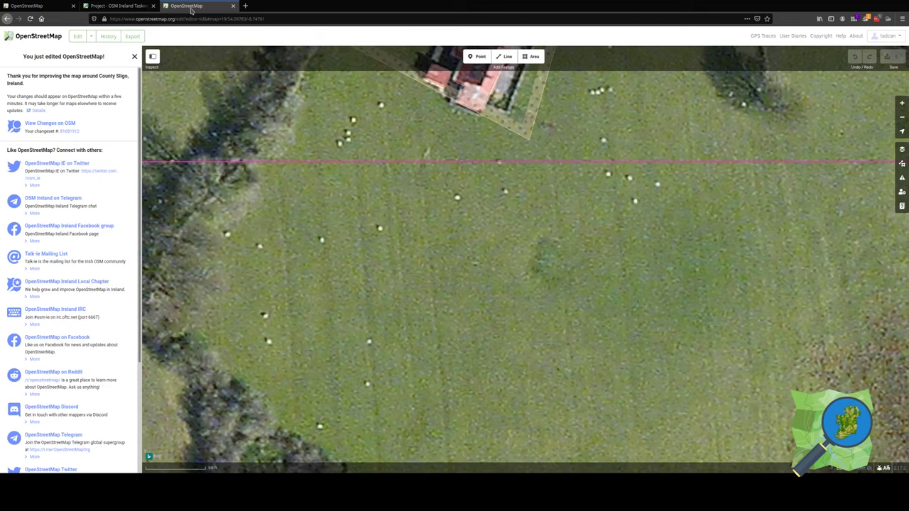